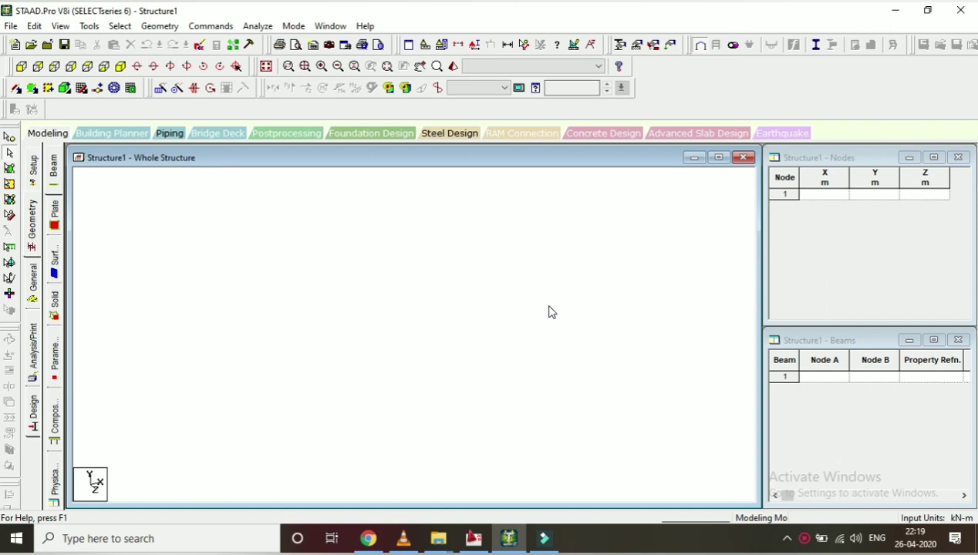
# Bring AutoCAD's Structural drawing-1 forward and zoom to the 10'x10' column detail.
pyautogui.click(474, 539)
pyautogui.scroll(-3, 455, 339)
pyautogui.scroll(4, 447, 347)
pyautogui.scroll(2, 390, 294)
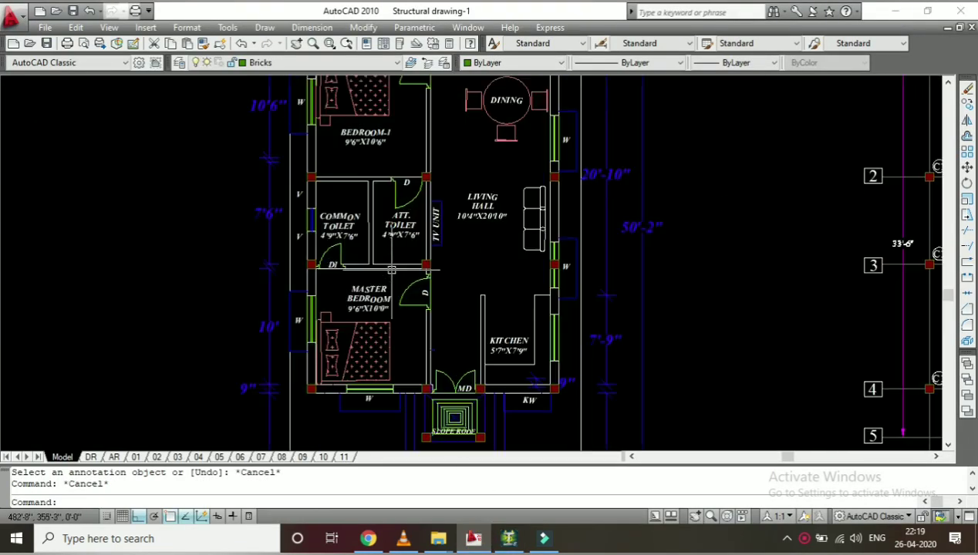
pyautogui.moveTo(391, 294)
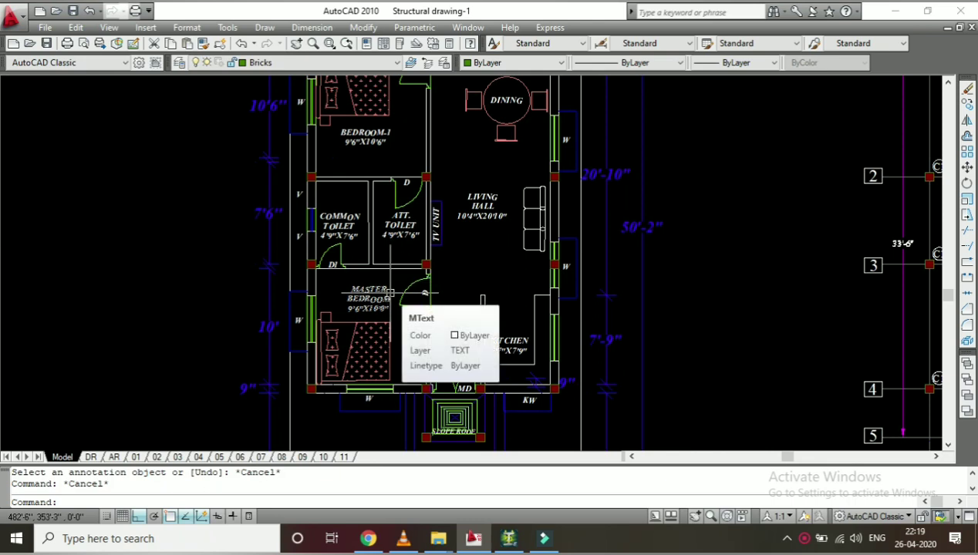
pyautogui.scroll(-2, 390, 294)
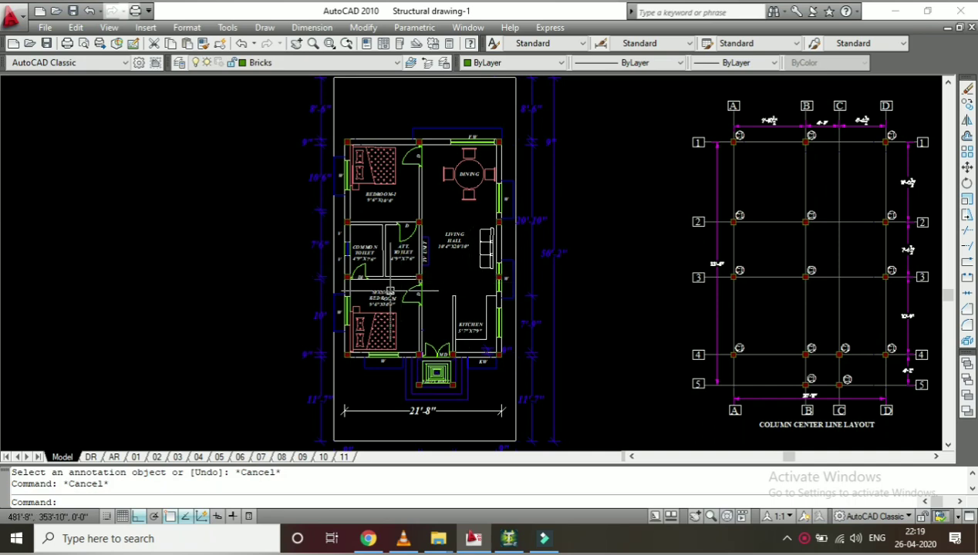
pyautogui.scroll(-1, 320, 271)
pyautogui.scroll(3, 358, 283)
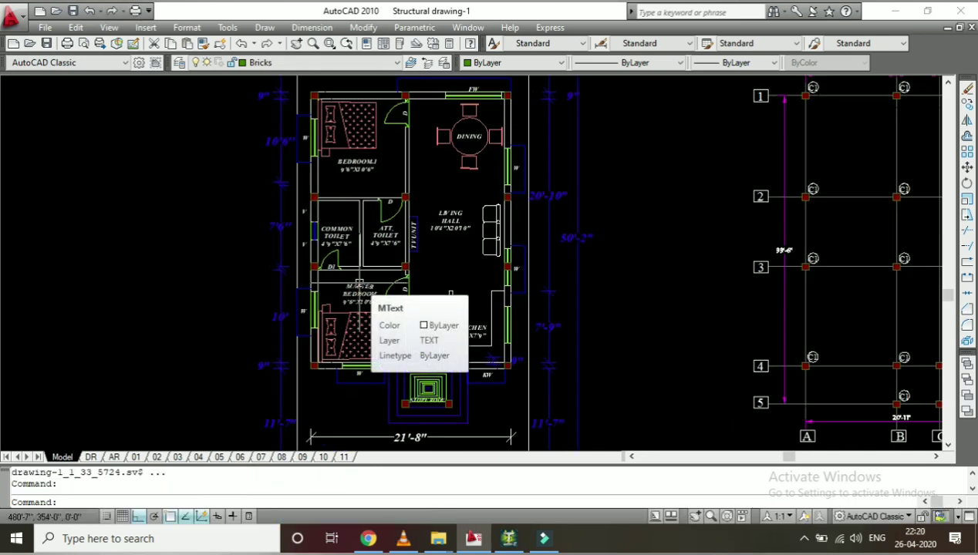
pyautogui.scroll(-2, 348, 282)
pyautogui.scroll(-2, 347, 282)
pyautogui.scroll(-3, 347, 283)
pyautogui.scroll(-2, 347, 282)
pyautogui.scroll(4, 440, 301)
pyautogui.scroll(5, 476, 262)
pyautogui.scroll(5, 476, 284)
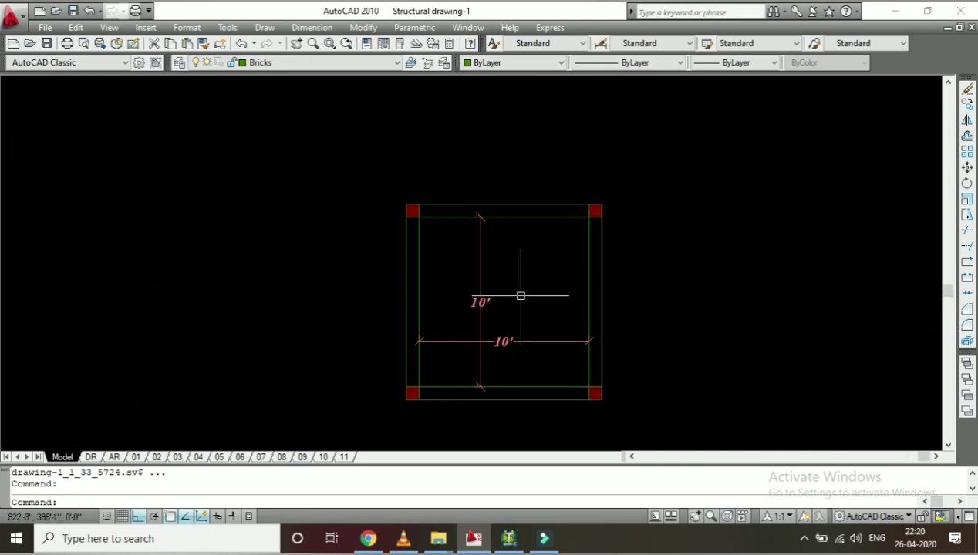
# Zoom around the 10'x10' column detail, then return to STAAD.Pro's empty Structure1 model.
pyautogui.scroll(2, 536, 315)
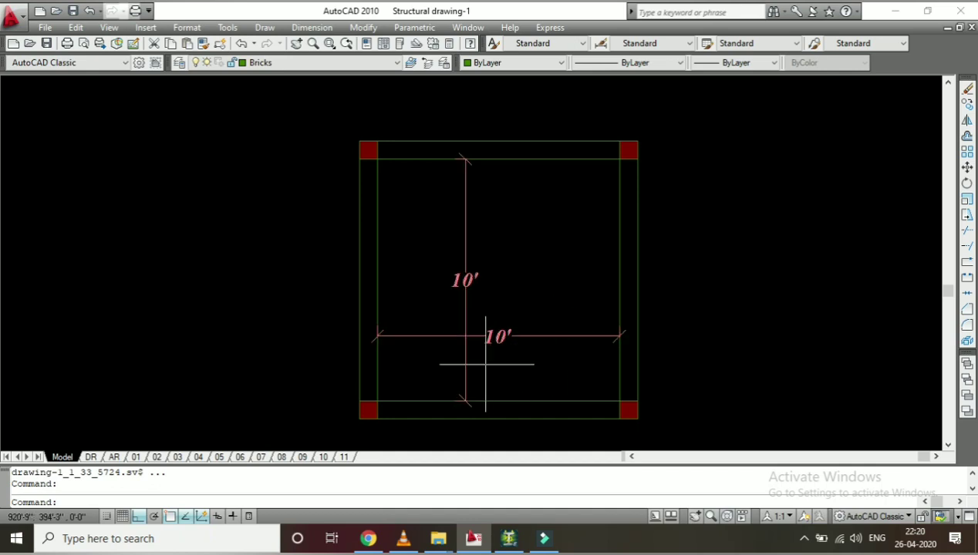
pyautogui.scroll(1, 459, 368)
pyautogui.scroll(-2, 417, 309)
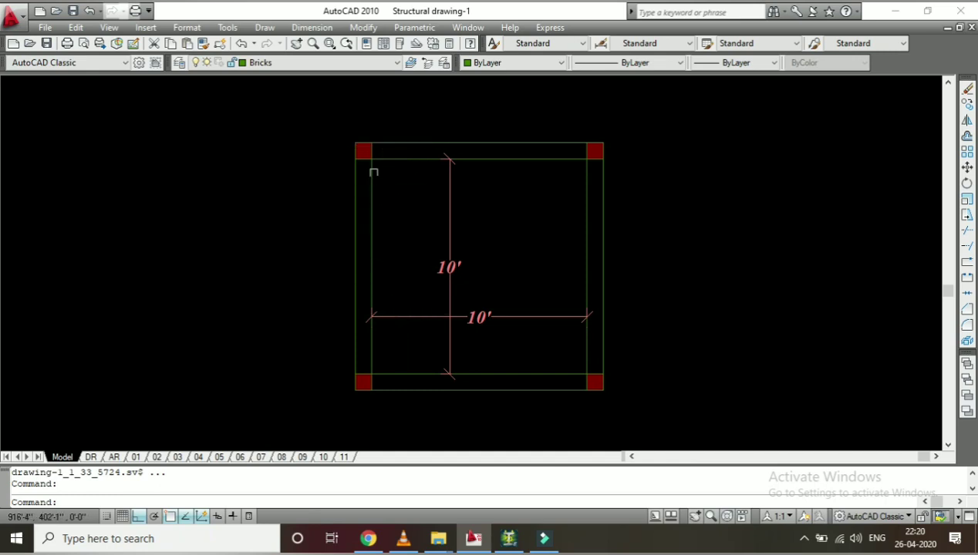
pyautogui.scroll(1, 350, 393)
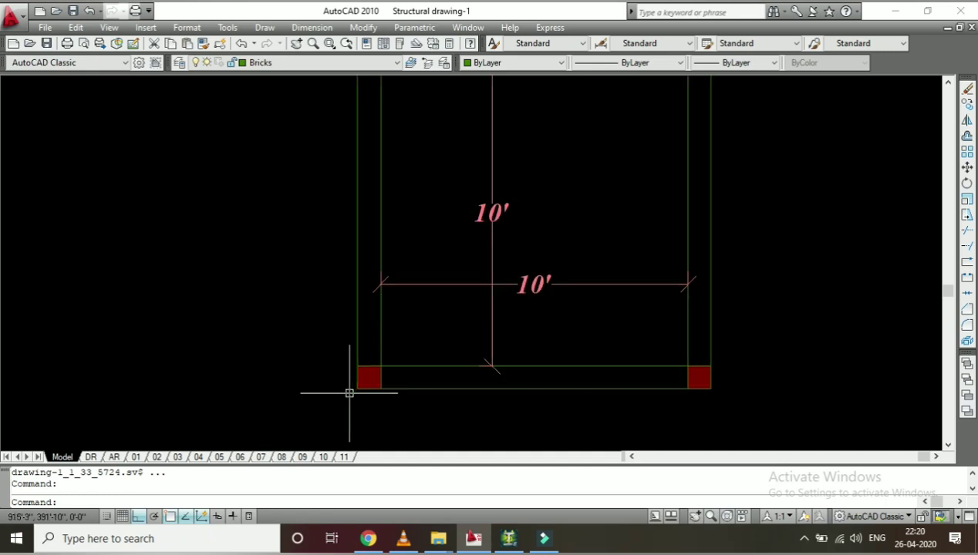
pyautogui.scroll(1, 359, 378)
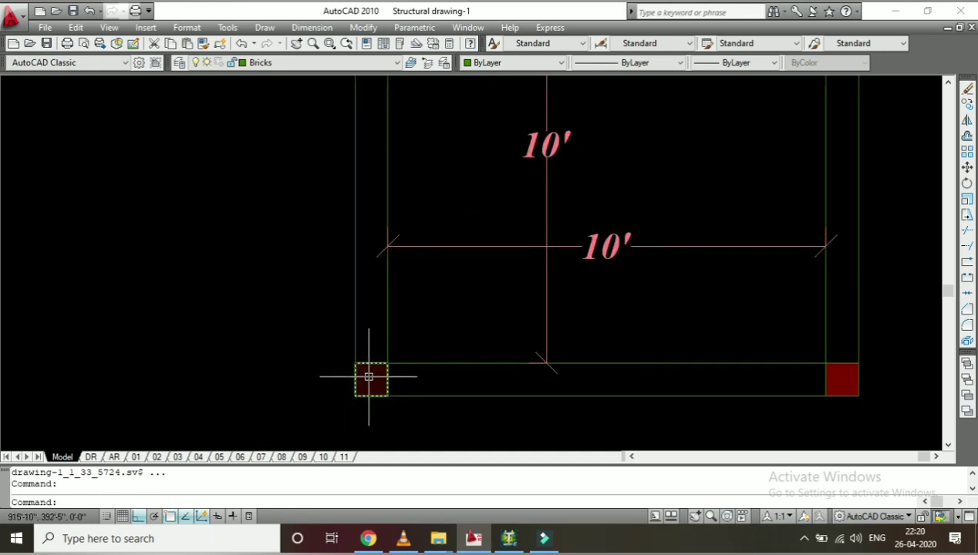
pyautogui.scroll(-4, 448, 386)
pyautogui.scroll(1, 434, 318)
pyautogui.scroll(2, 441, 257)
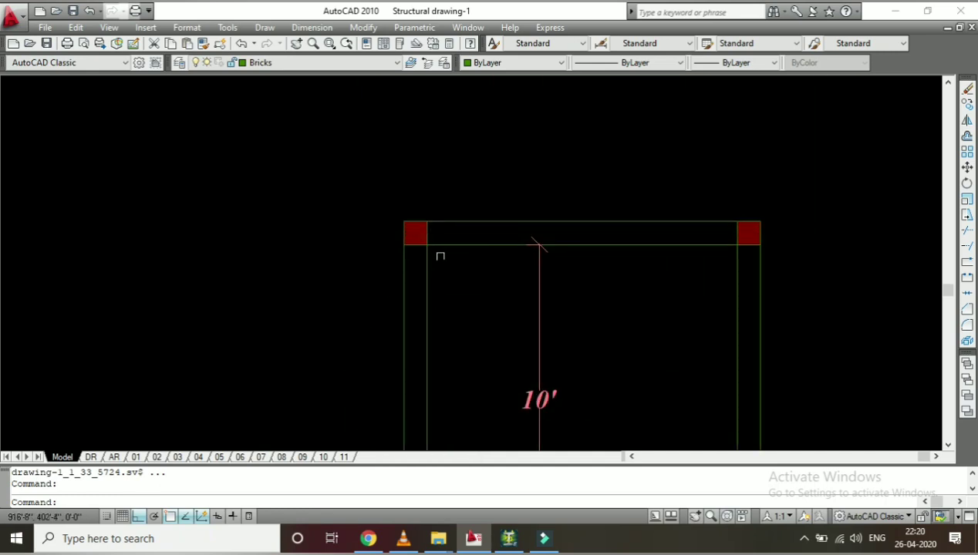
pyautogui.scroll(-1, 445, 255)
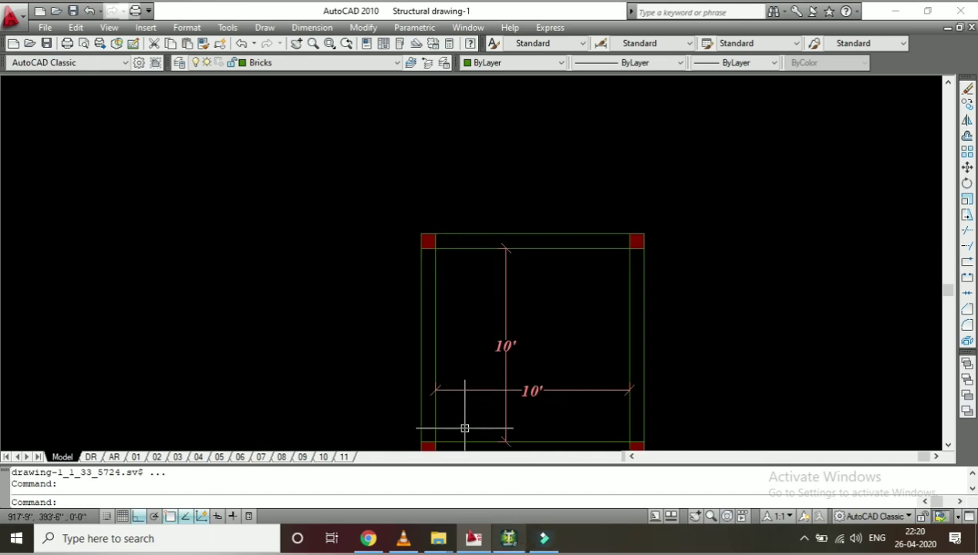
pyautogui.scroll(-2, 444, 324)
pyautogui.scroll(1, 425, 282)
pyautogui.scroll(2, 391, 219)
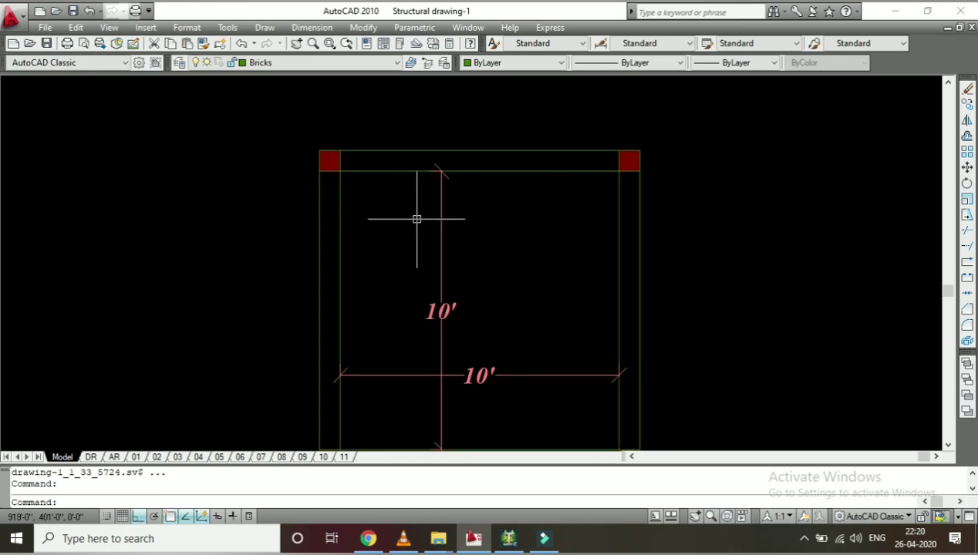
pyautogui.click(518, 543)
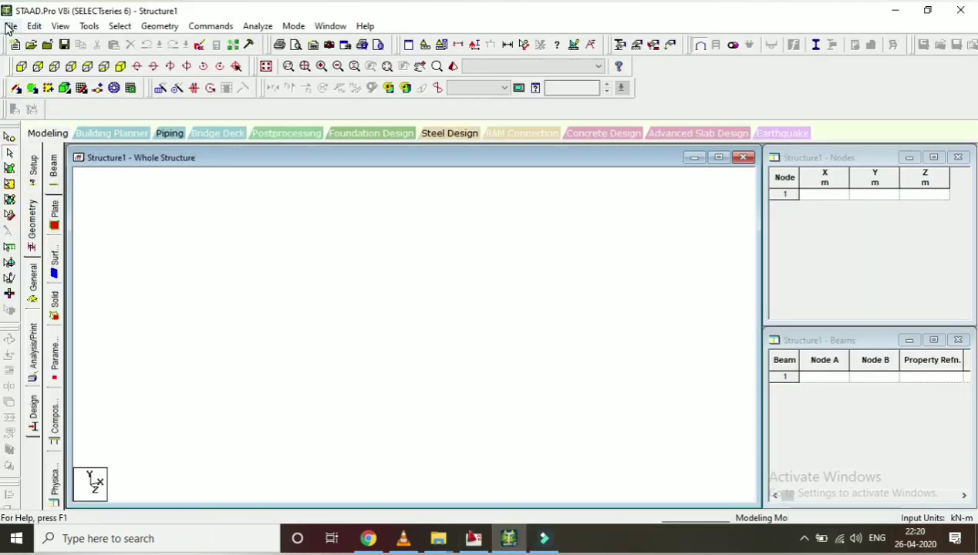
# Open the Structure Wizard's Frame Models Floor Grid parameters (12 m × 12 m, 4 bays each way).
pyautogui.click(148, 29)
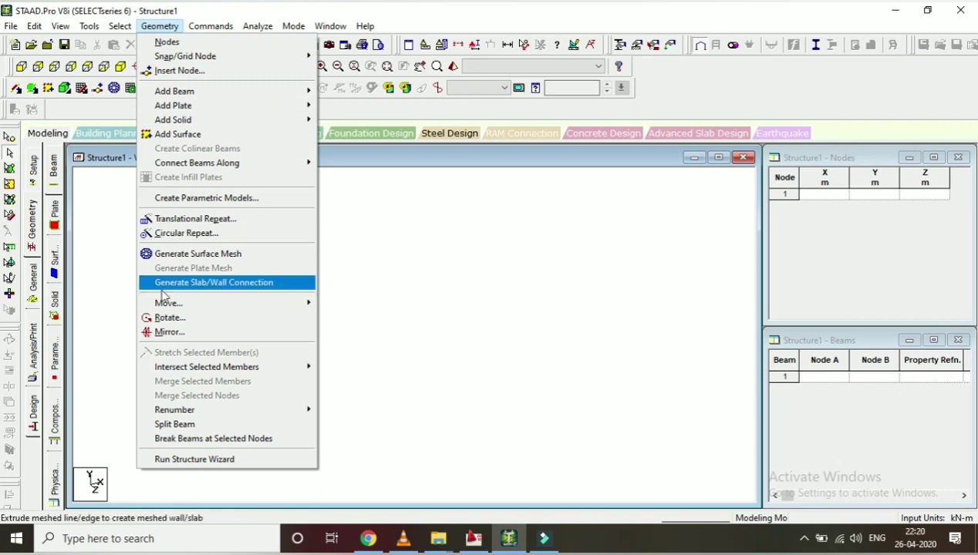
pyautogui.click(183, 461)
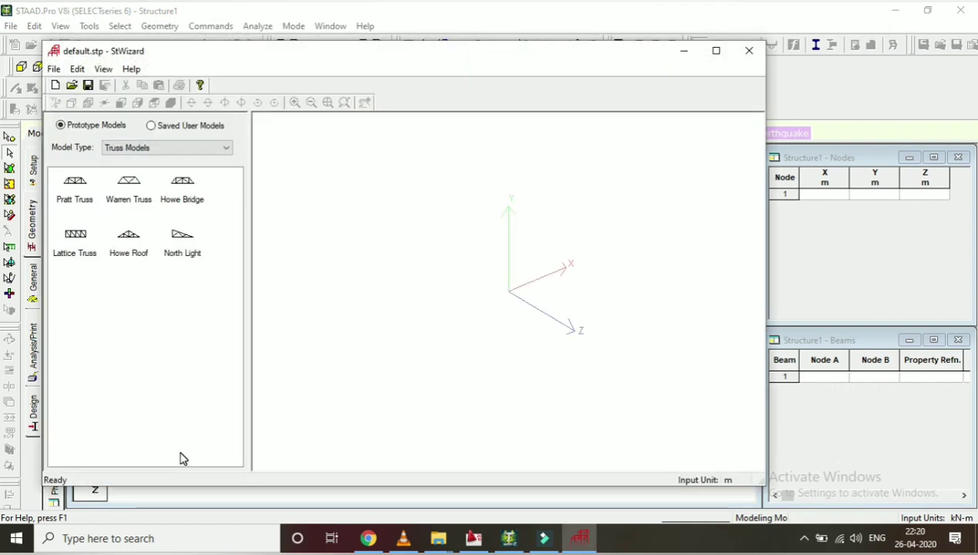
pyautogui.click(87, 127)
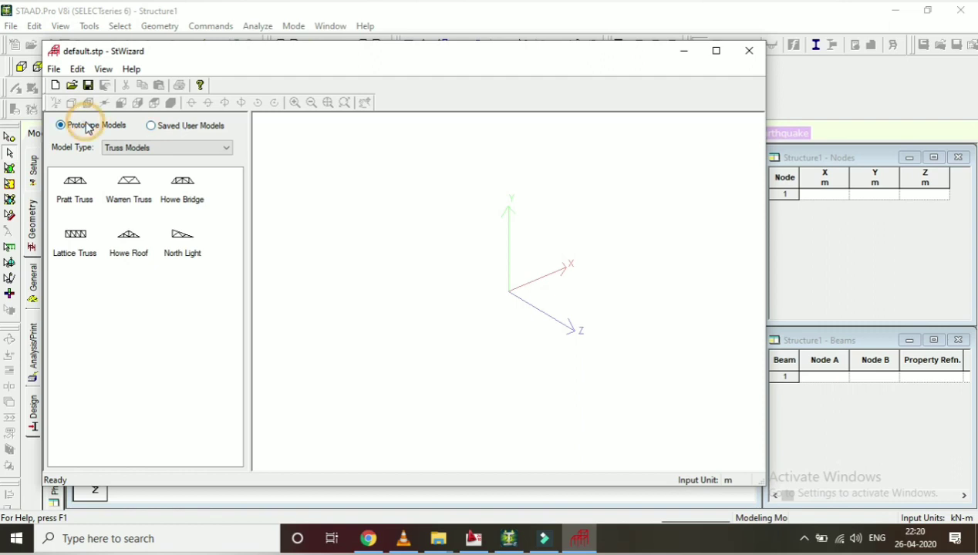
pyautogui.click(143, 149)
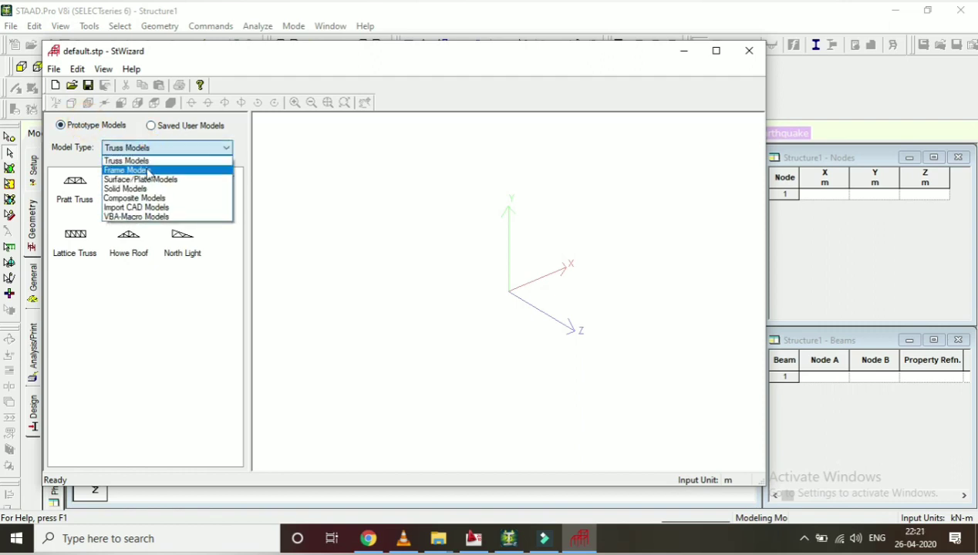
pyautogui.click(147, 169)
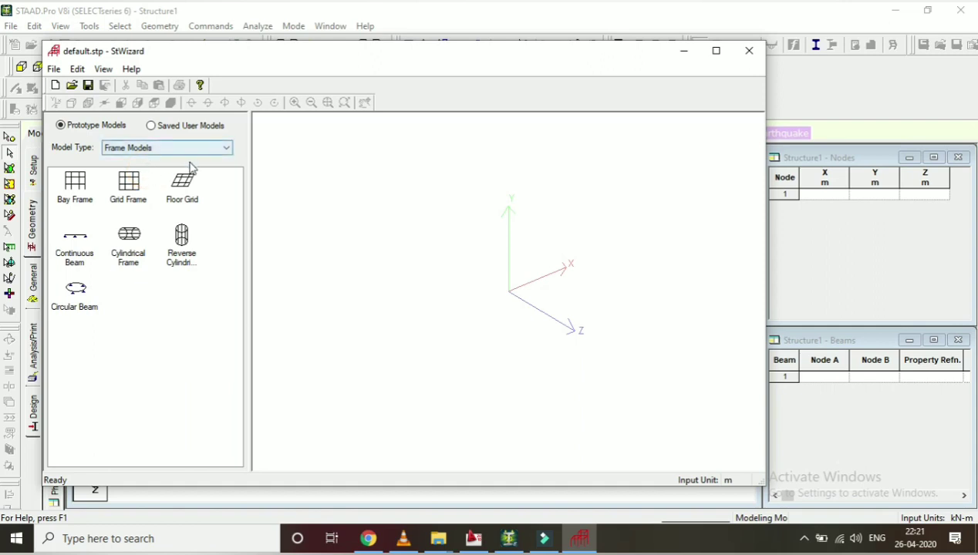
pyautogui.click(186, 193)
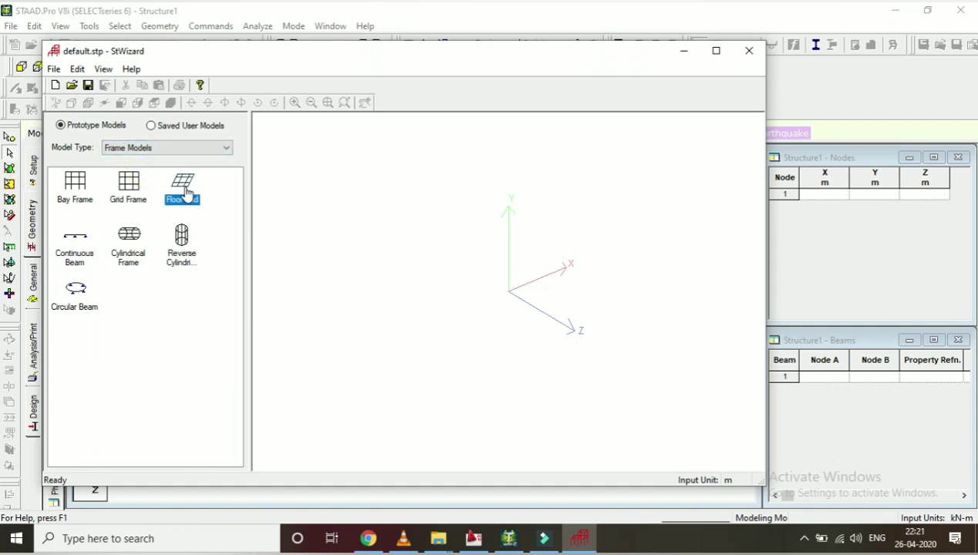
pyautogui.doubleClick(186, 192)
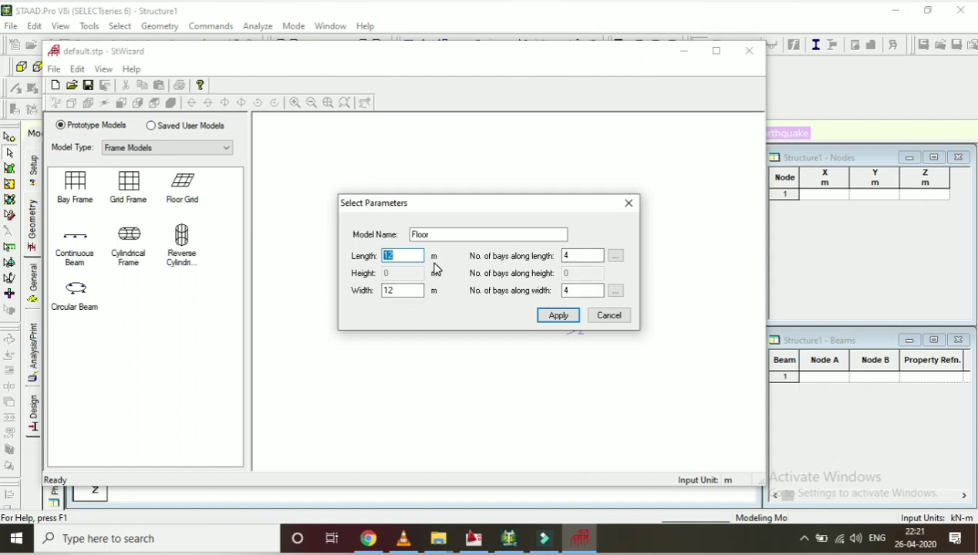
pyautogui.click(474, 539)
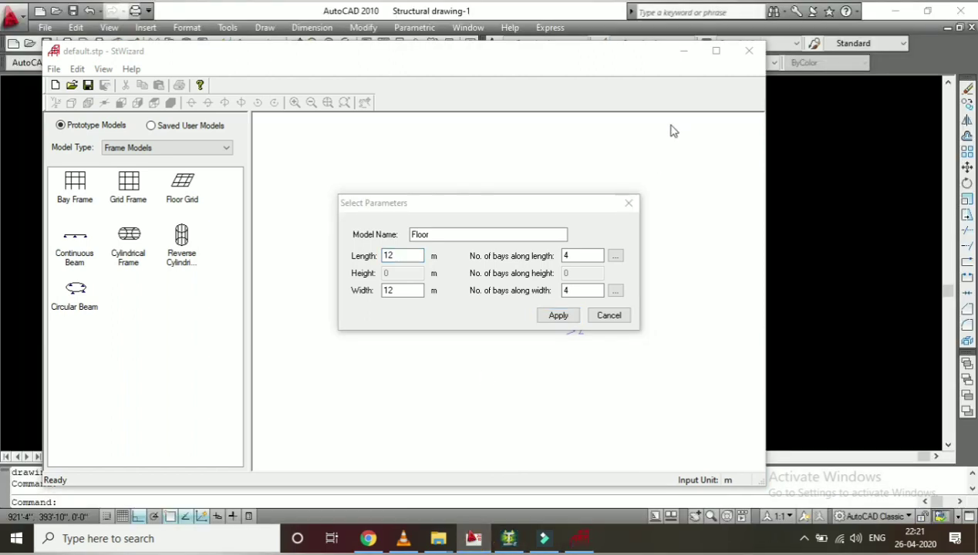
# Dismiss the Floor Grid parameters, hide the wizard and zoom into the AutoCAD column plan.
pyautogui.click(609, 317)
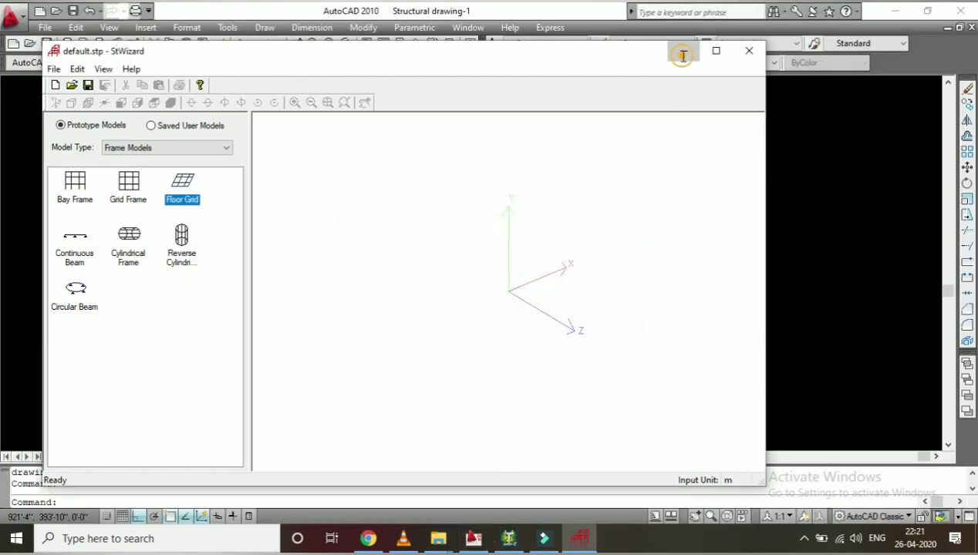
pyautogui.click(683, 51)
pyautogui.scroll(1, 405, 258)
pyautogui.scroll(-3, 404, 255)
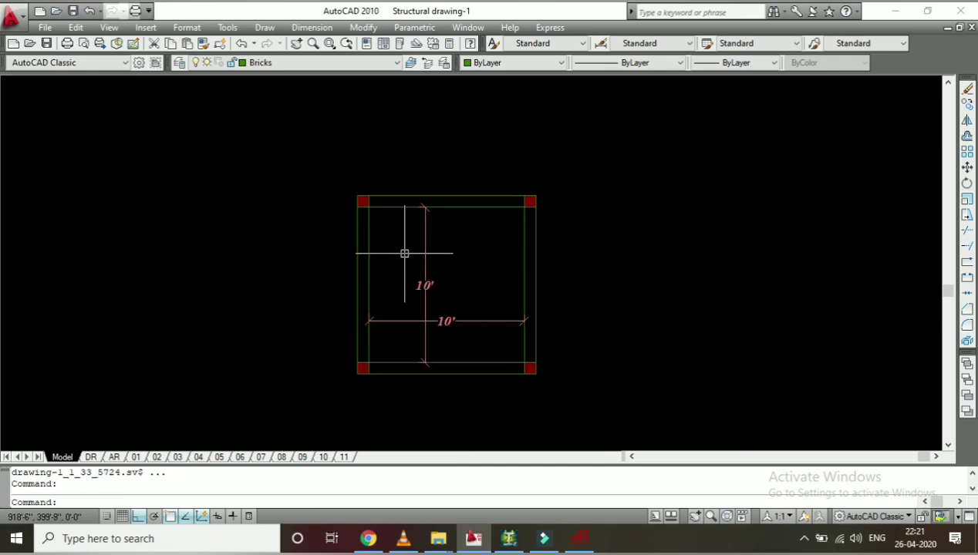
pyautogui.scroll(3, 418, 282)
pyautogui.scroll(-4, 417, 272)
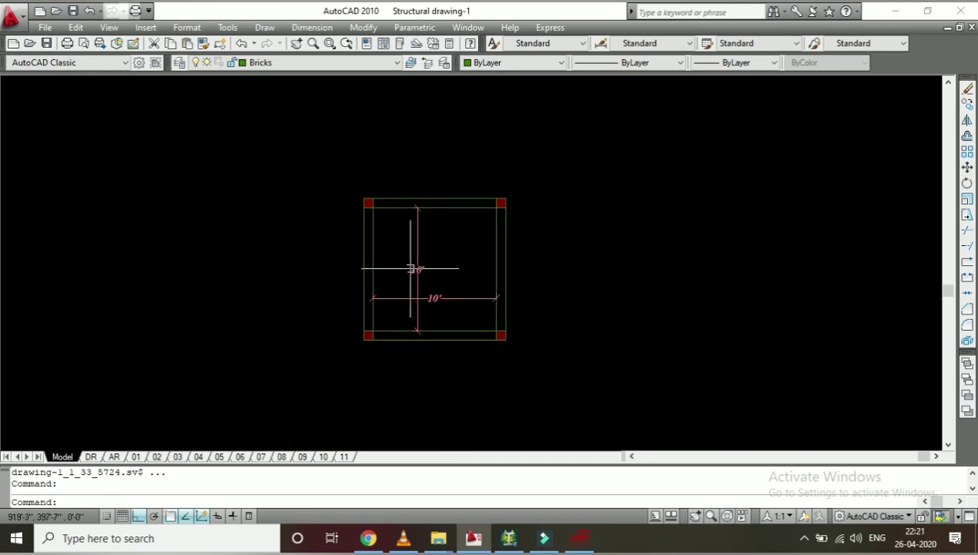
pyautogui.scroll(3, 405, 289)
pyautogui.scroll(-3, 409, 317)
pyautogui.scroll(2, 432, 340)
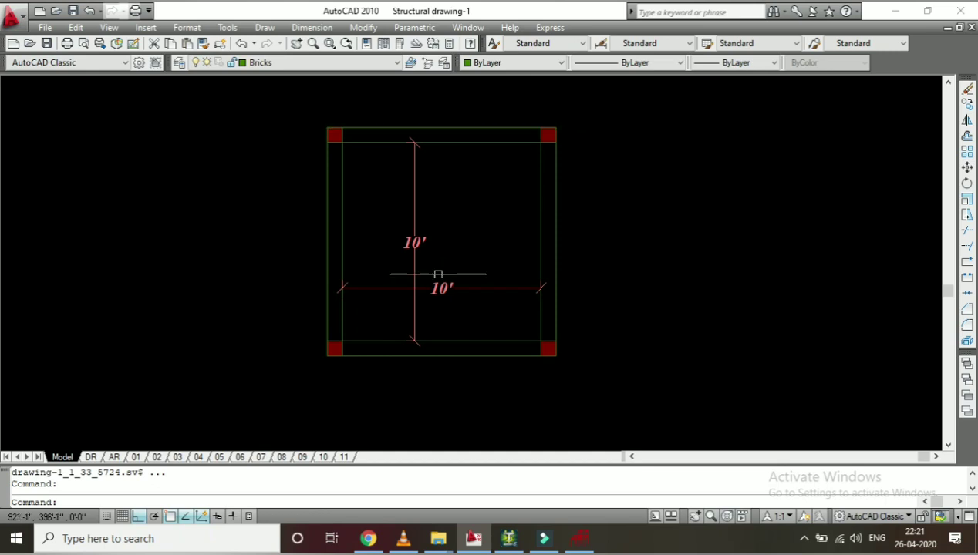
# Place a vertical construction line through the left corner columns.
pyautogui.press('Escape')
pyautogui.write('l')
pyautogui.press('Return')
pyautogui.scroll(3, 316, 409)
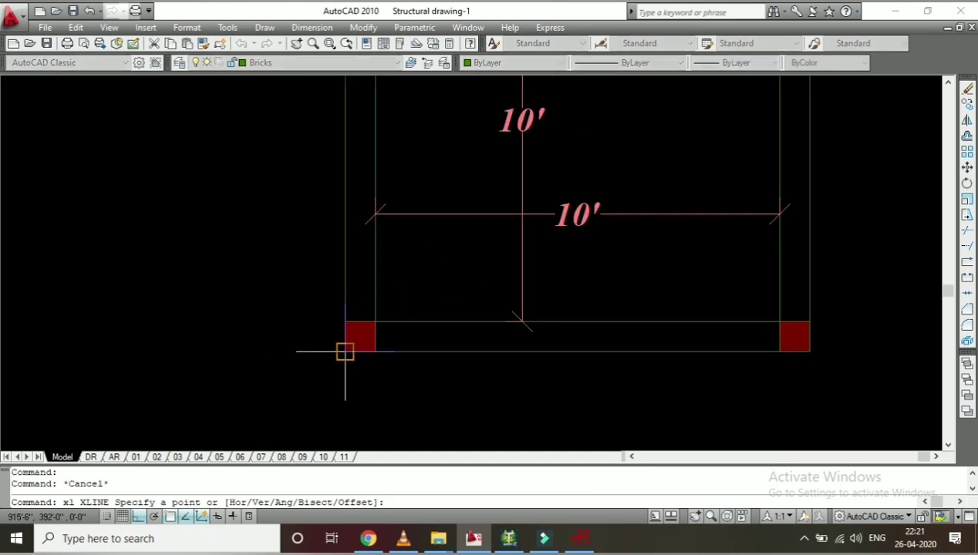
pyautogui.click(359, 355)
pyautogui.click(360, 380)
pyautogui.press('Escape')
# Place construction lines along the bottom-right and top column edges.
pyautogui.press('Return')
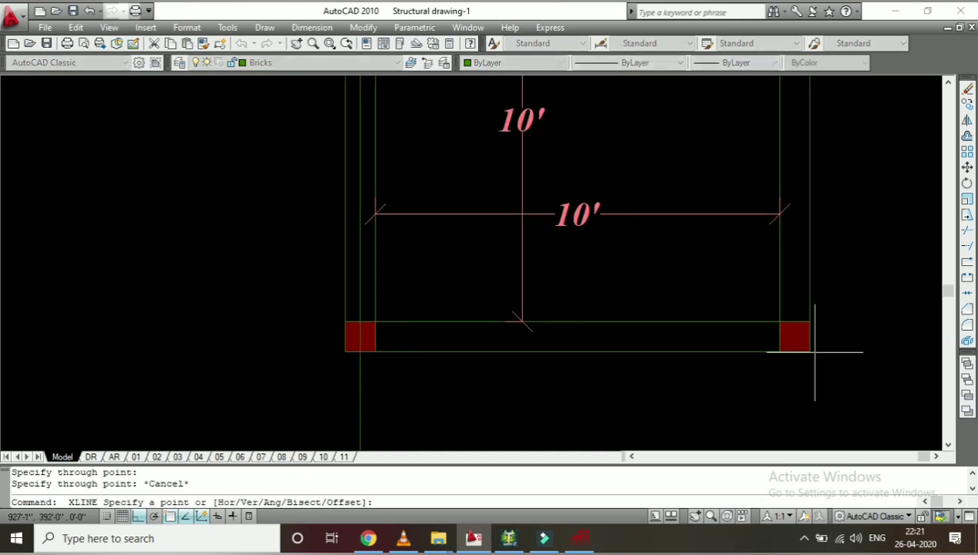
pyautogui.click(796, 352)
pyautogui.click(809, 347)
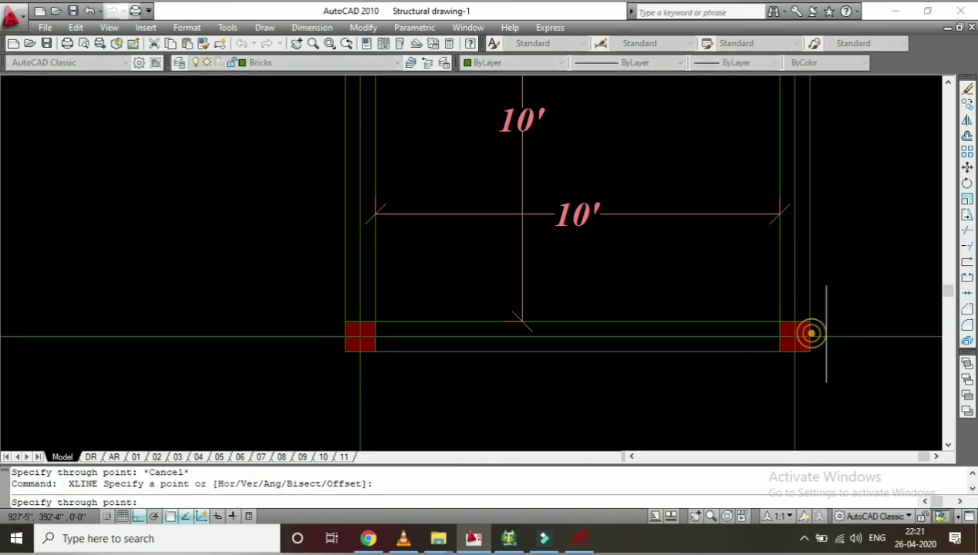
pyautogui.press('Escape')
pyautogui.scroll(-4, 830, 334)
pyautogui.scroll(3, 705, 158)
pyautogui.press('Return')
pyautogui.click(695, 145)
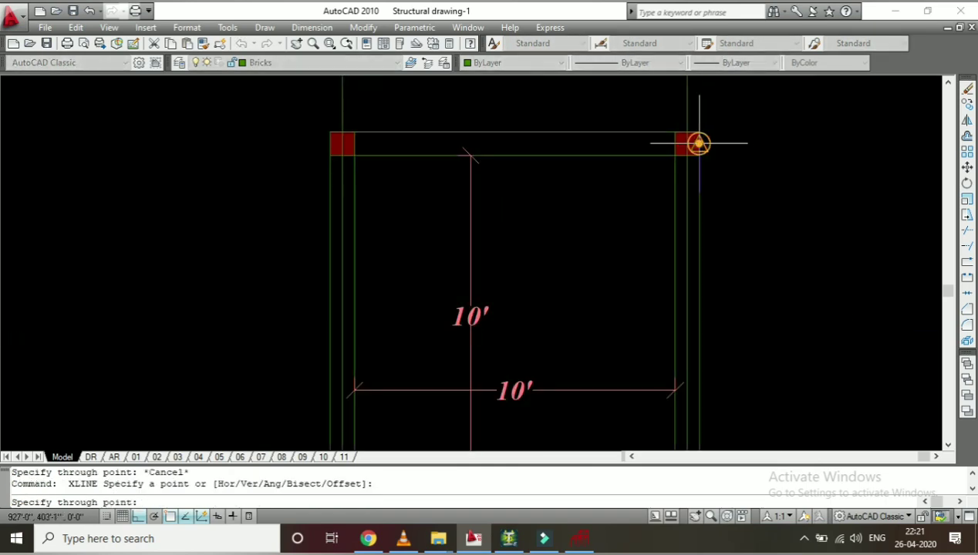
pyautogui.click(743, 152)
pyautogui.press('Escape')
pyautogui.press('Escape')
pyautogui.press('Escape')
pyautogui.scroll(-4, 494, 176)
pyautogui.scroll(3, 467, 171)
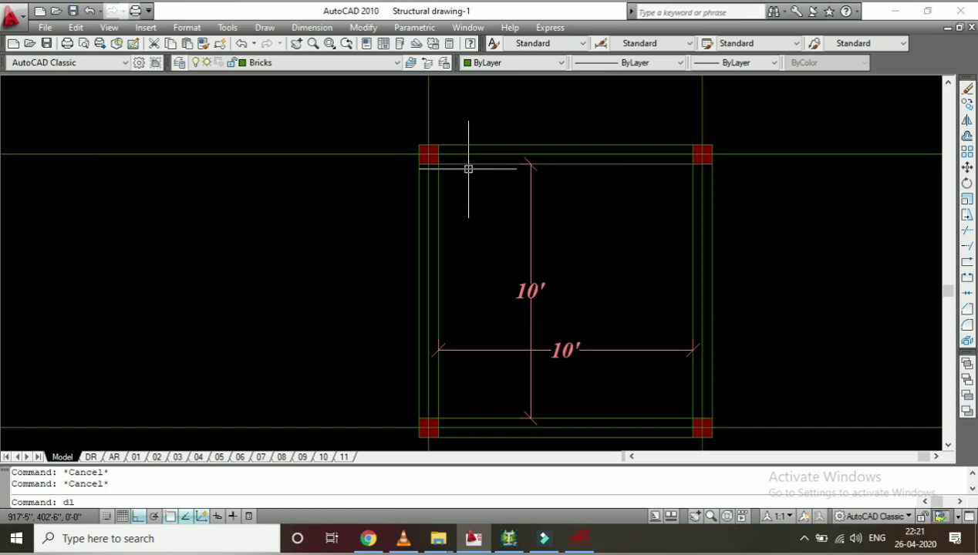
# Add a horizontal 10'-9" linear dimension across the top columns.
pyautogui.write('i')
pyautogui.press('Return')
pyautogui.scroll(-2, 468, 171)
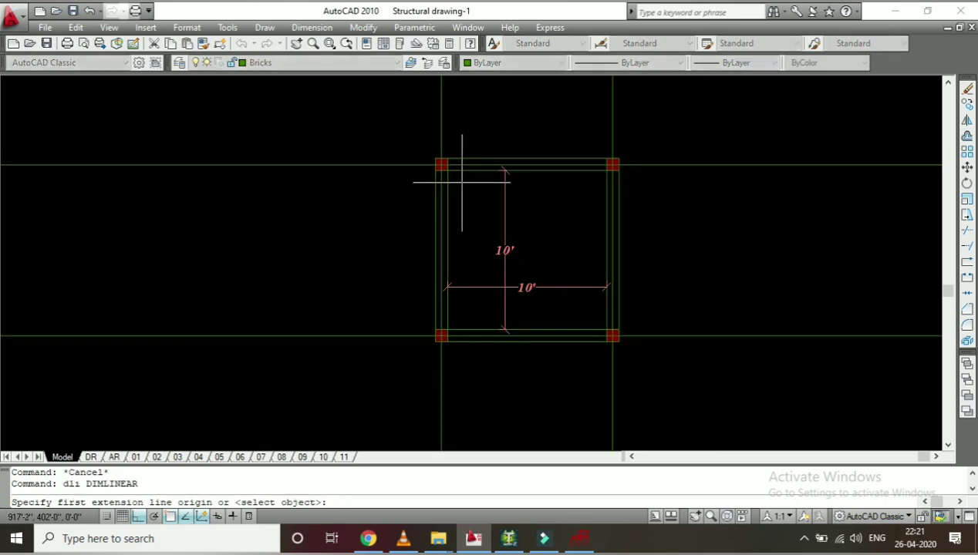
pyautogui.click(441, 131)
pyautogui.click(613, 128)
pyautogui.click(540, 121)
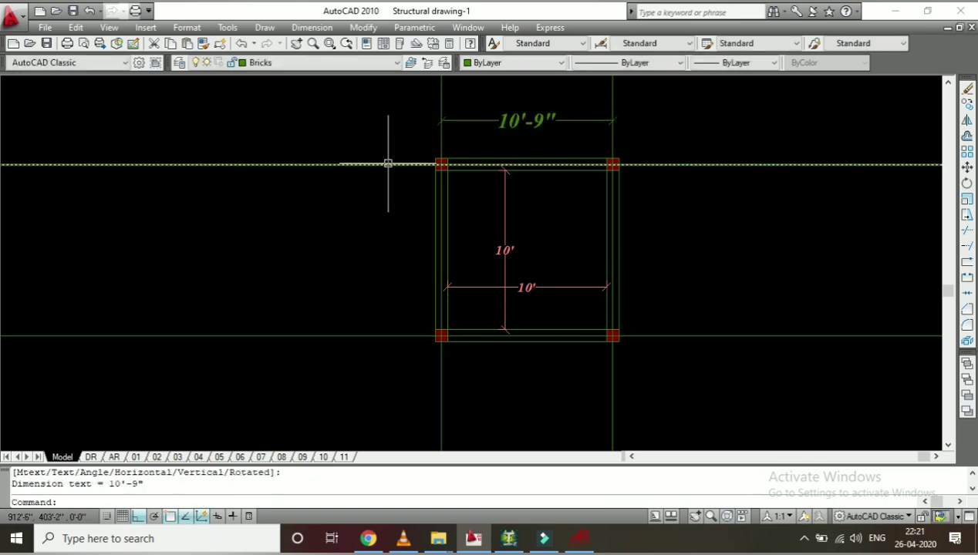
# Add a vertical 10'-9" dimension down the left columns.
pyautogui.press('Return')
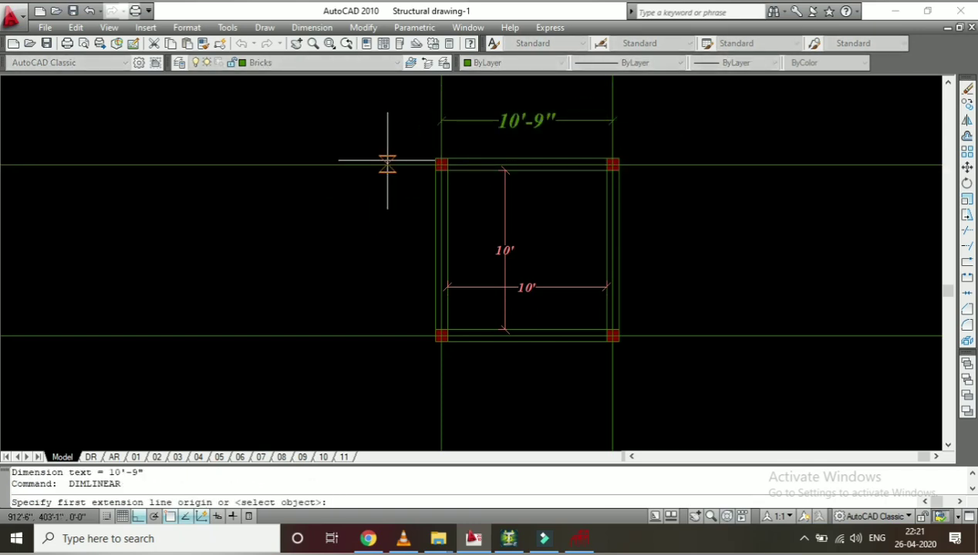
pyautogui.click(387, 164)
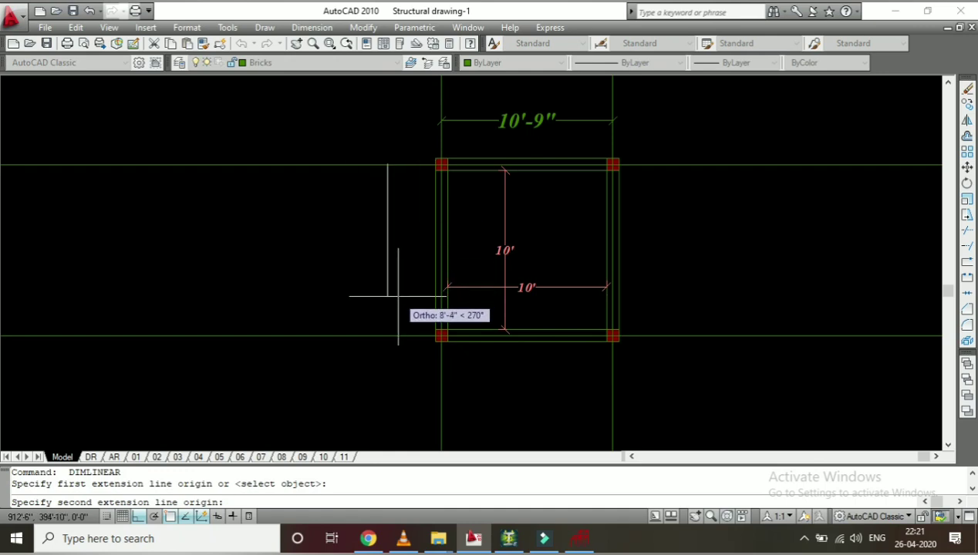
pyautogui.click(386, 336)
pyautogui.click(355, 325)
# Pan and zoom to review the dimensioned plan, then return to STAAD.Pro.
pyautogui.scroll(3, 370, 263)
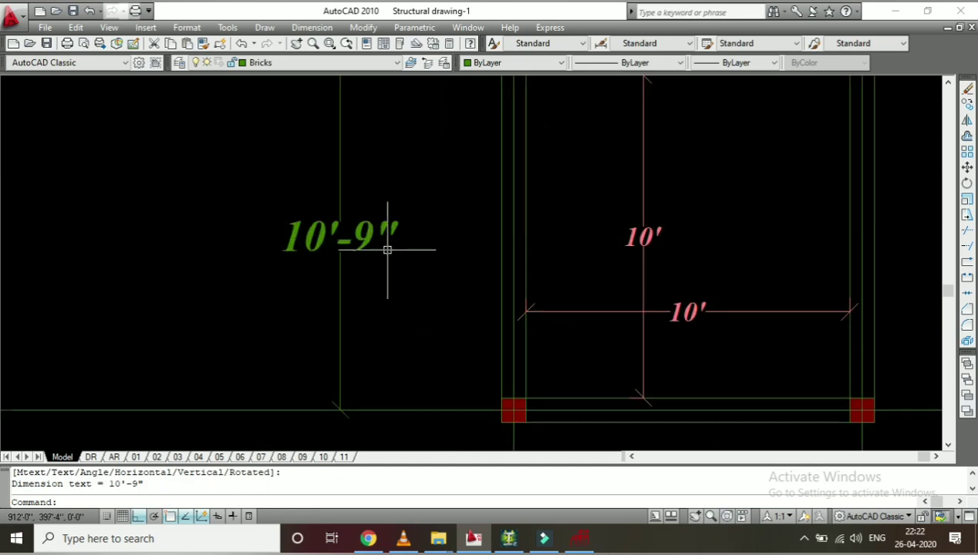
pyautogui.moveTo(389, 247); pyautogui.dragTo(389, 319, button='middle')
pyautogui.scroll(-5, 389, 318)
pyautogui.scroll(3, 355, 269)
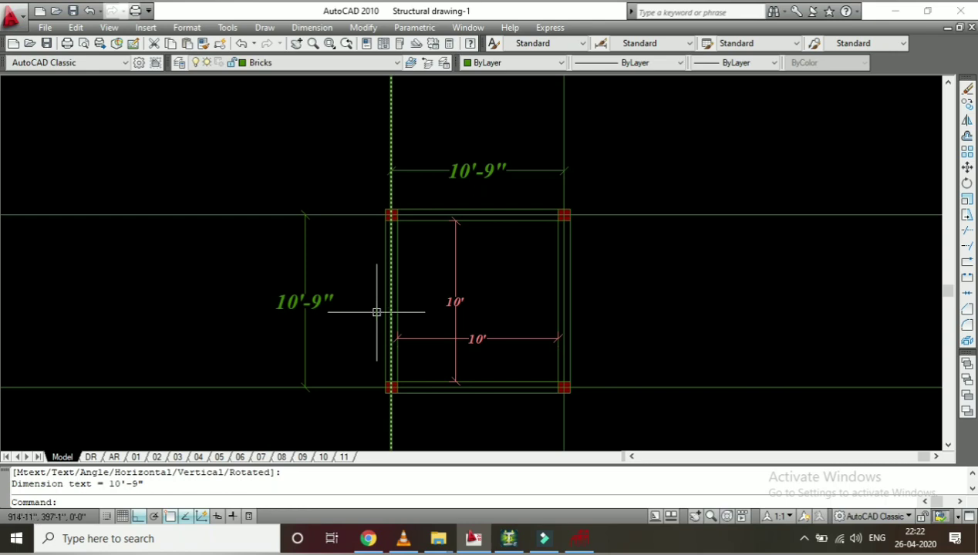
pyautogui.scroll(-2, 328, 266)
pyautogui.scroll(5, 312, 284)
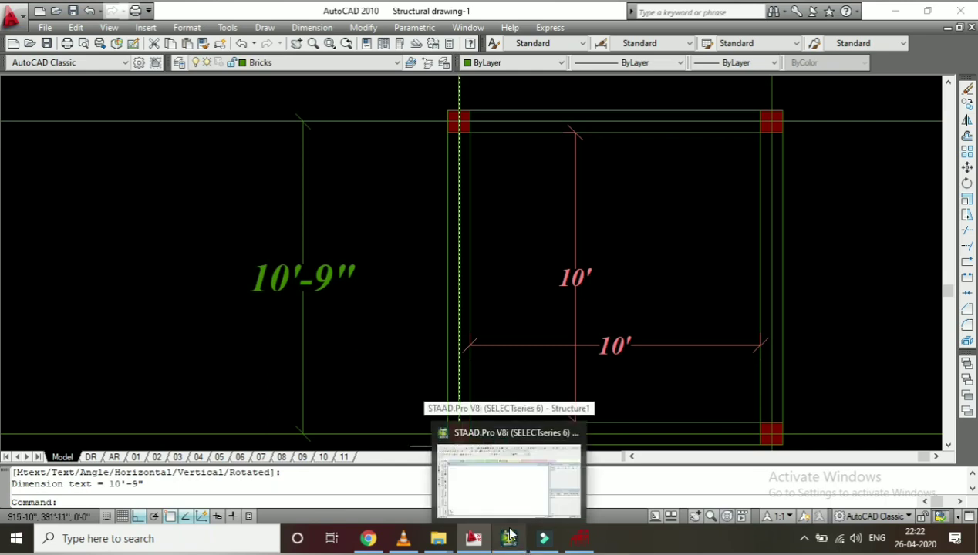
pyautogui.click(507, 546)
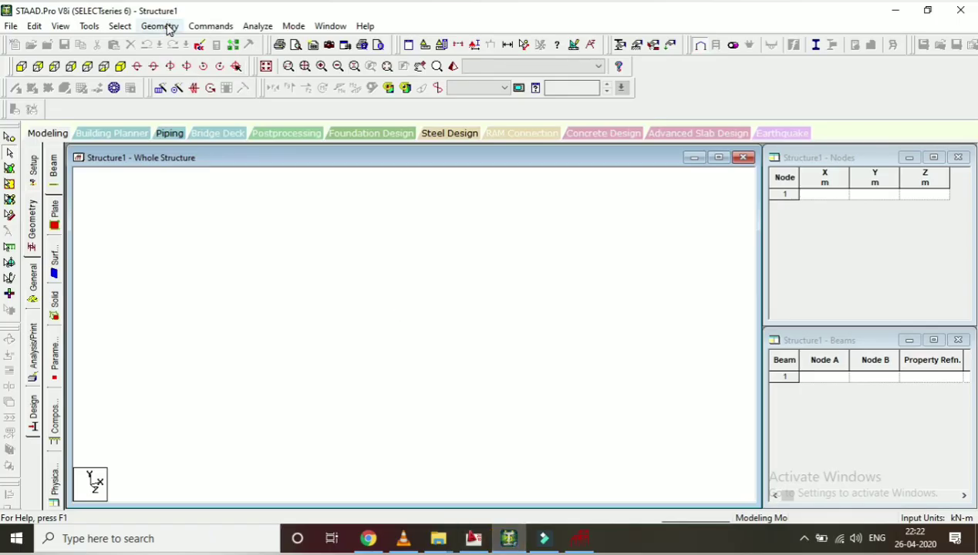
# Try out Floor Grid parameters in the Structure Wizard while checking the AutoCAD plan.
pyautogui.click(167, 29)
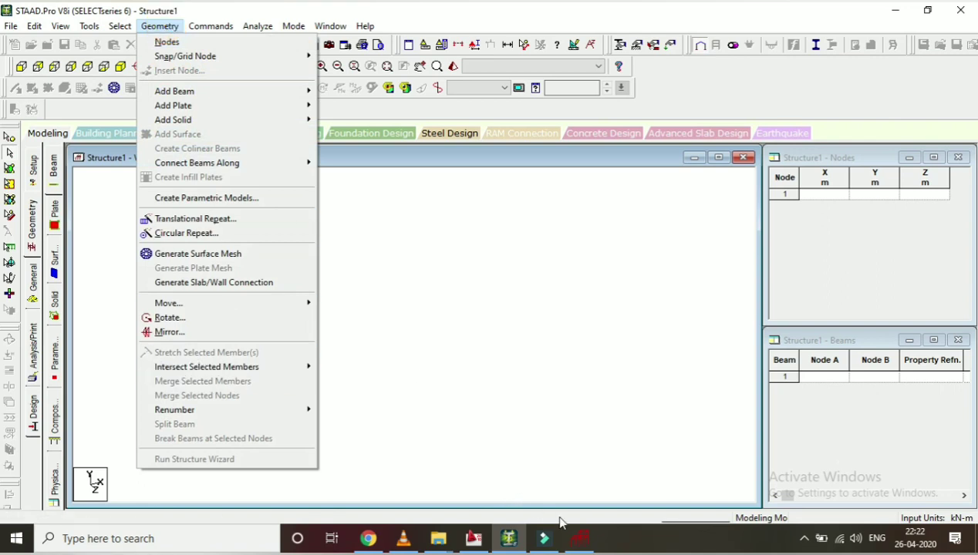
pyautogui.click(581, 539)
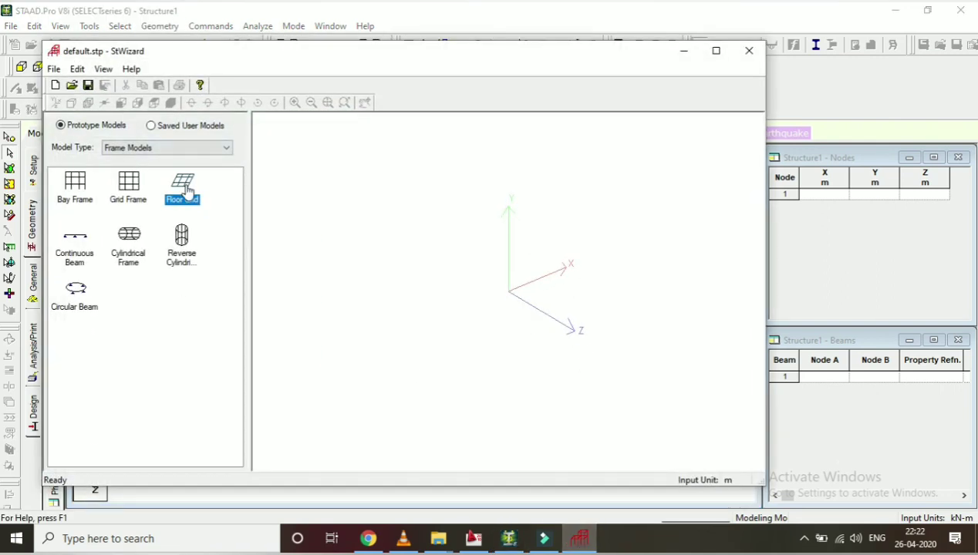
pyautogui.doubleClick(185, 189)
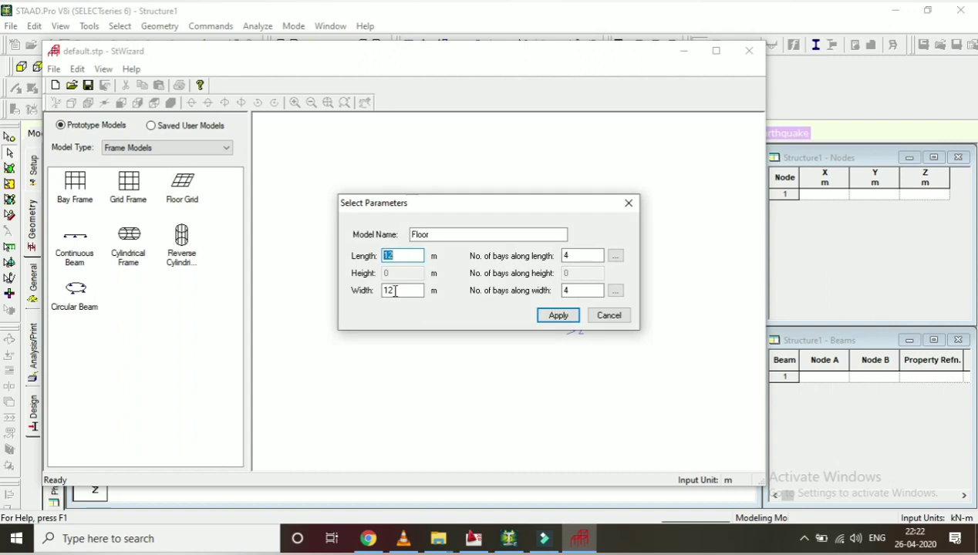
pyautogui.click(473, 539)
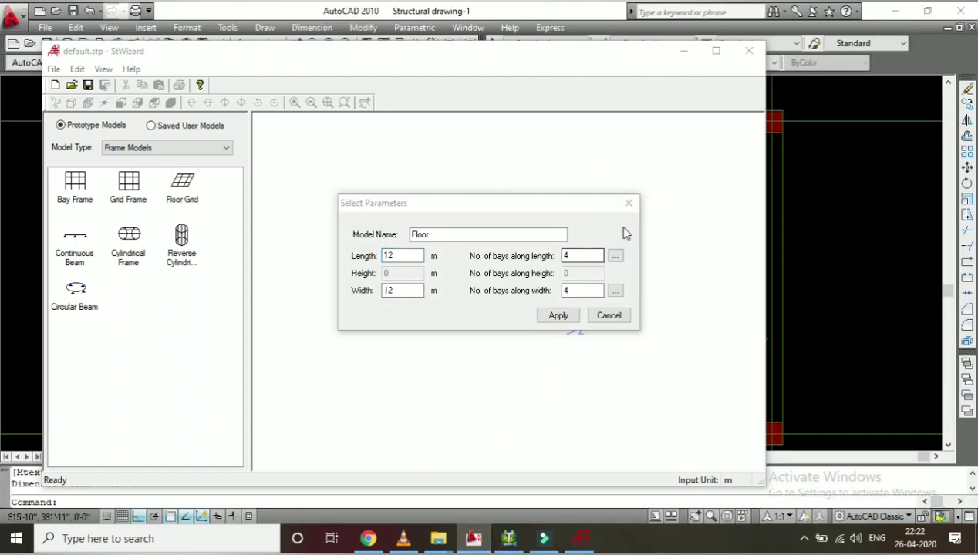
pyautogui.click(629, 203)
pyautogui.doubleClick(170, 194)
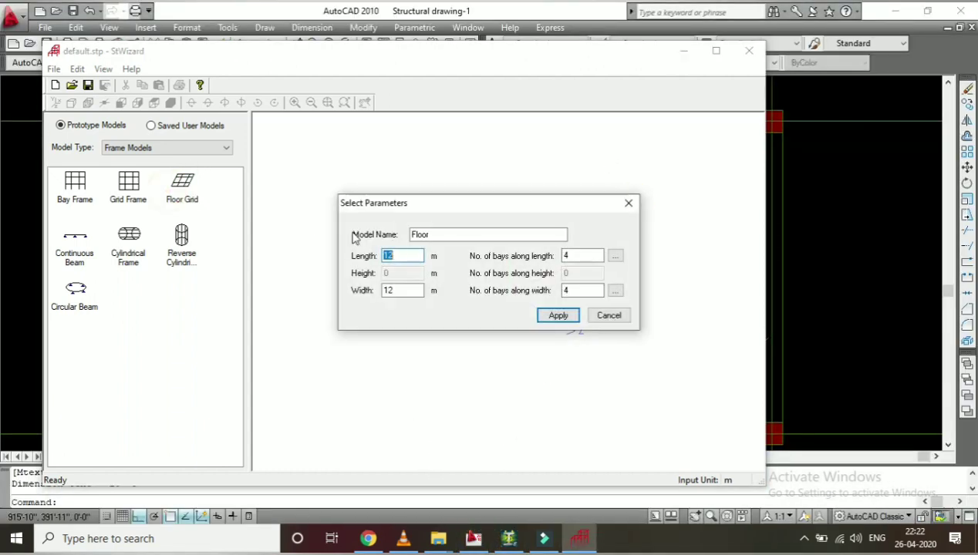
pyautogui.write('3')
pyautogui.doubleClick(395, 290)
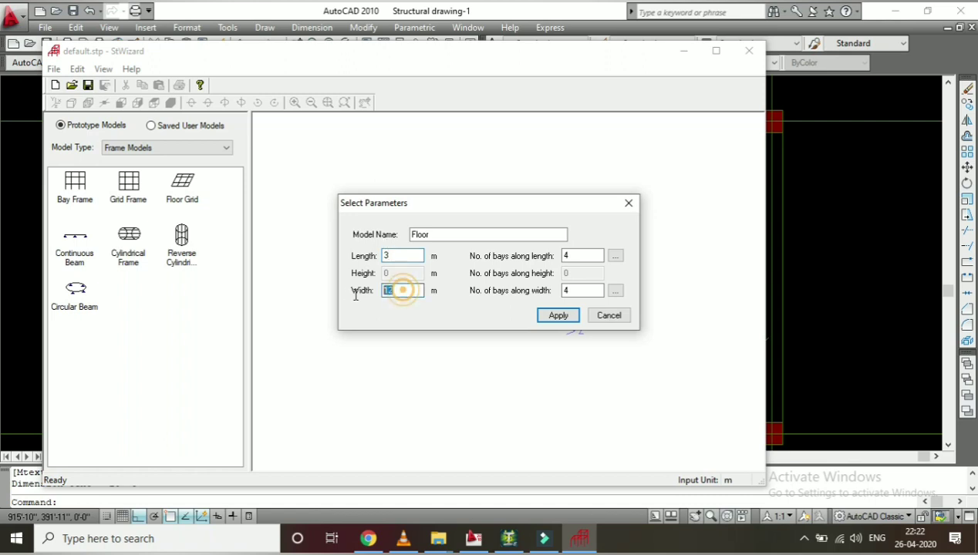
pyautogui.press('Return')
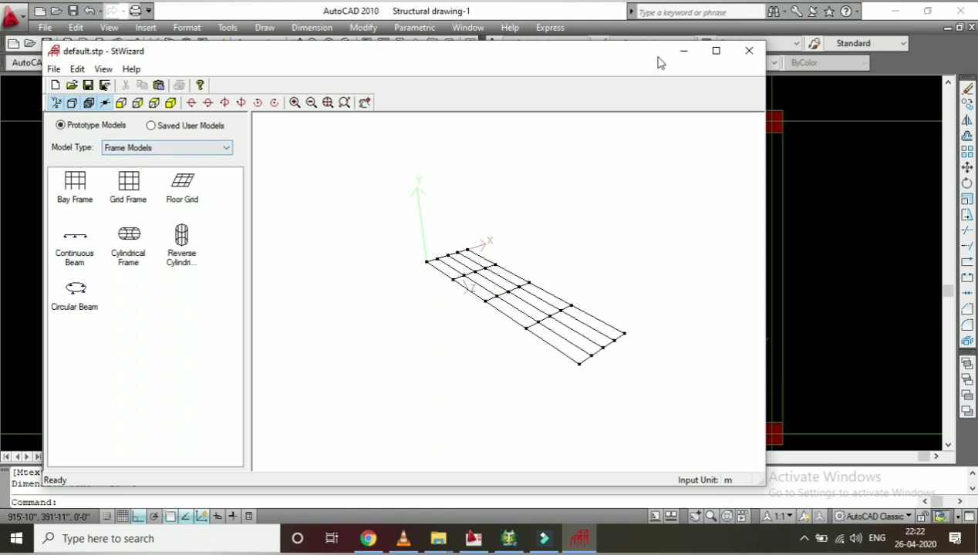
# Close the wizard without transferring the trial grid, leaving Structure1 empty.
pyautogui.click(749, 50)
pyautogui.click(569, 301)
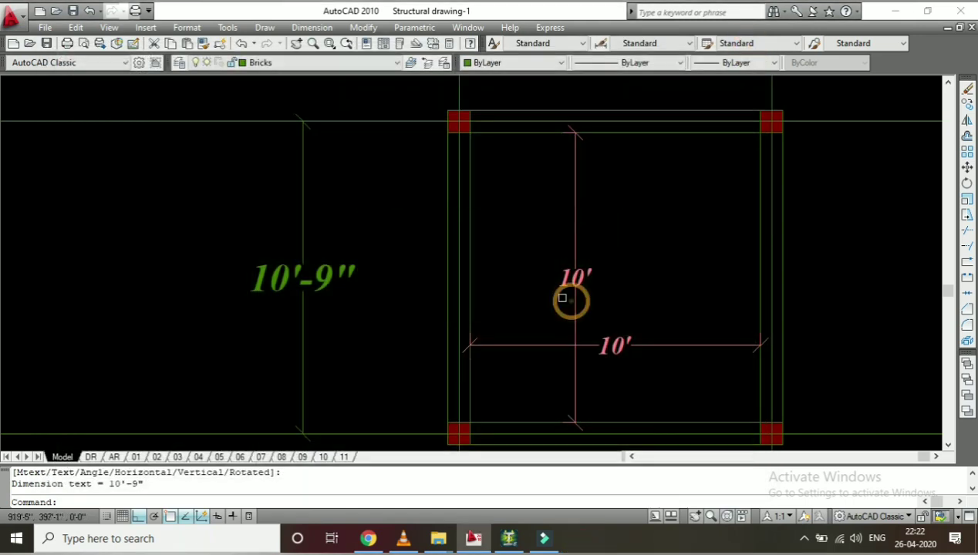
pyautogui.click(509, 538)
pyautogui.click(511, 543)
pyautogui.click(511, 543)
pyautogui.click(159, 25)
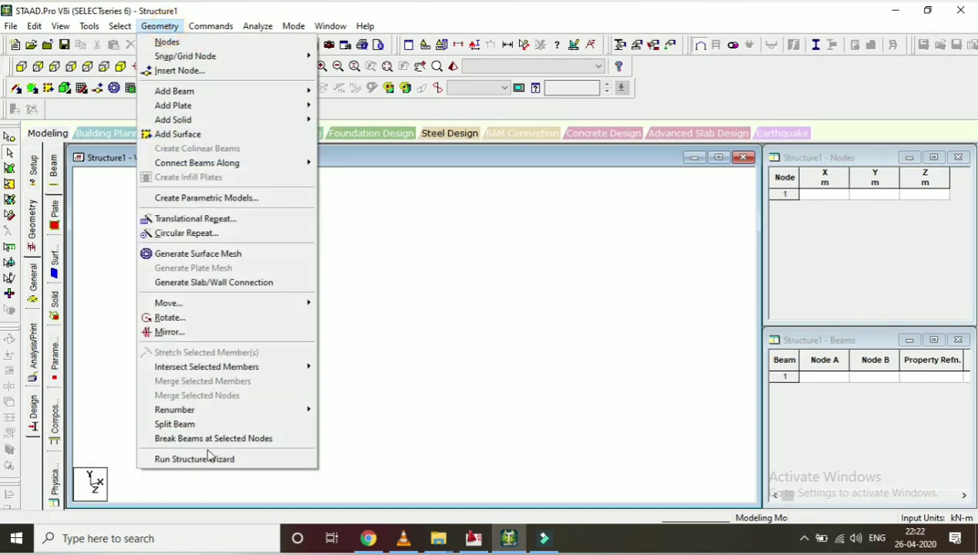
# Choose the Floor Grid frame model in the Structure Wizard.
pyautogui.click(207, 459)
pyautogui.click(185, 168)
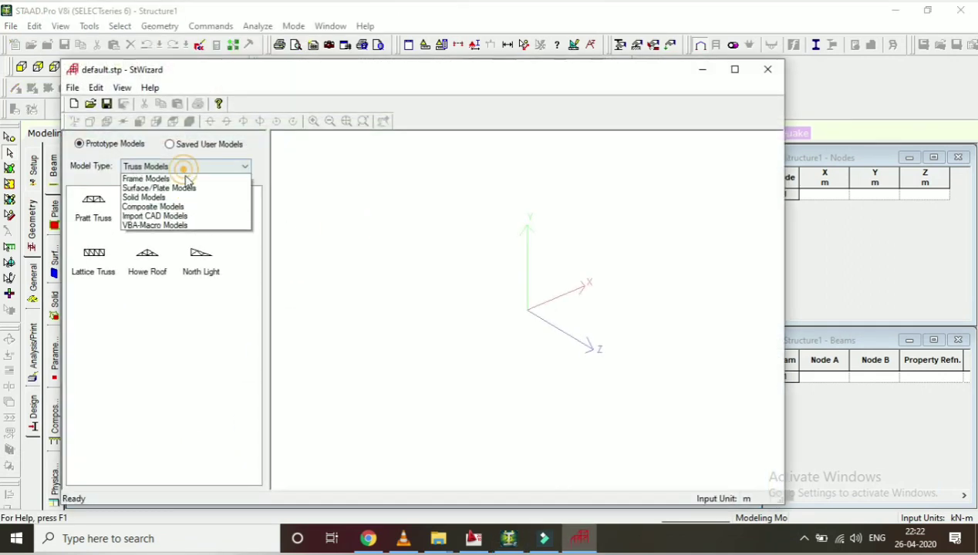
pyautogui.click(154, 178)
pyautogui.doubleClick(202, 202)
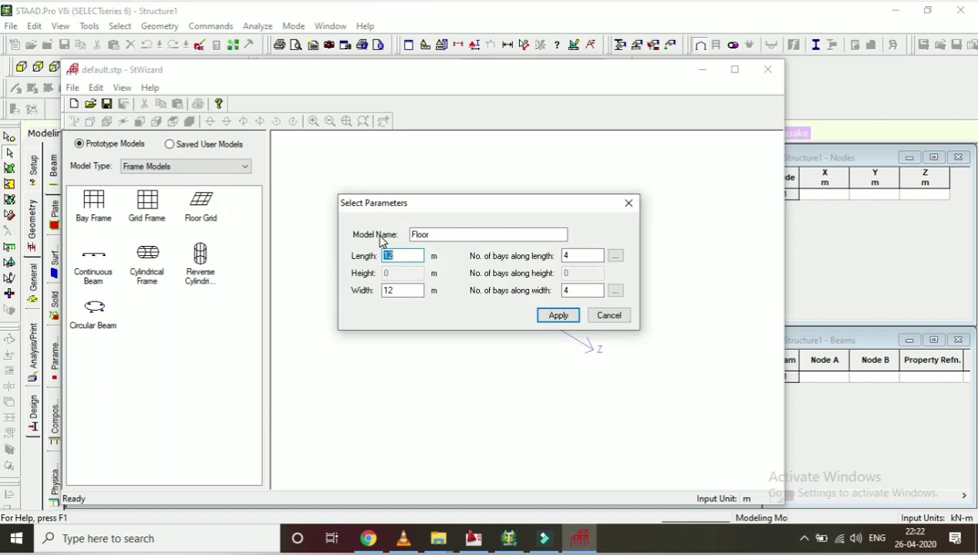
# Generate a Floor Grid with length 3, width 3 and 1 bay each way.
pyautogui.write('3')
pyautogui.doubleClick(405, 290)
pyautogui.write('3')
pyautogui.doubleClick(585, 255)
pyautogui.write('1')
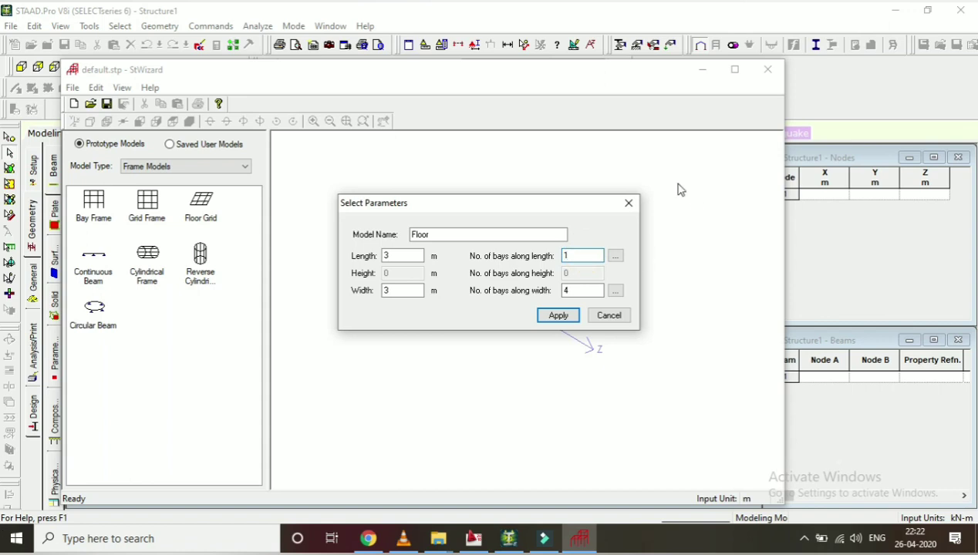
pyautogui.doubleClick(576, 290)
pyautogui.write('1')
pyautogui.click(554, 316)
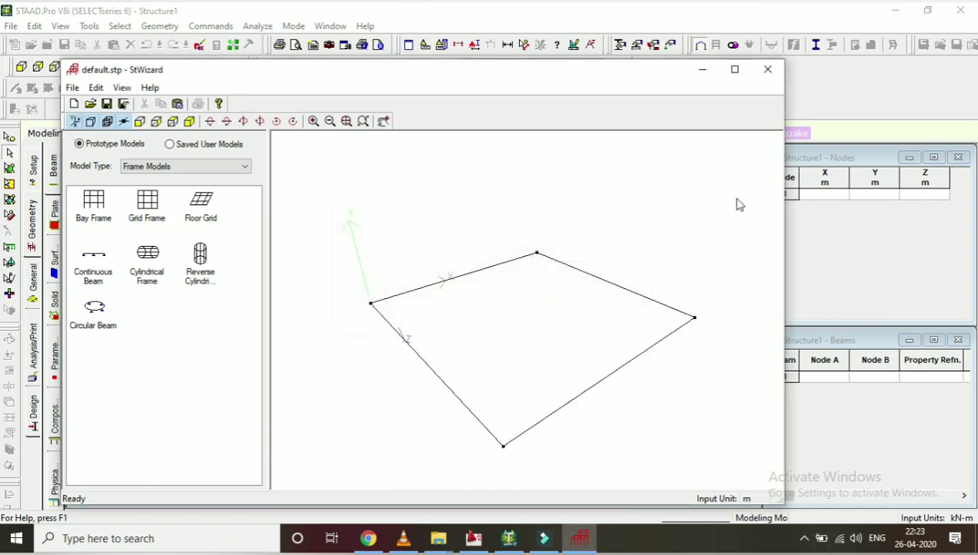
# Close the wizard and merge the prototype frame into Structure1.
pyautogui.click(767, 70)
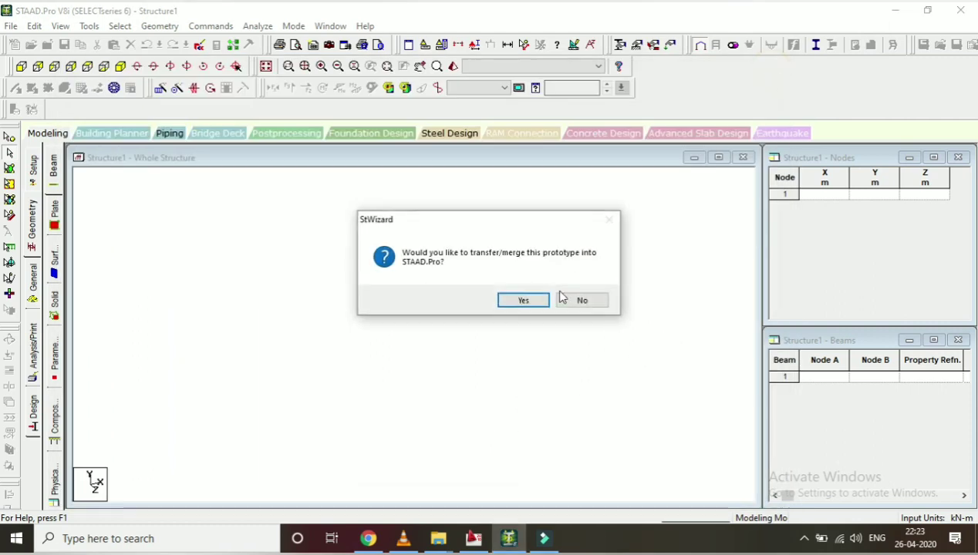
pyautogui.click(515, 302)
pyautogui.click(556, 207)
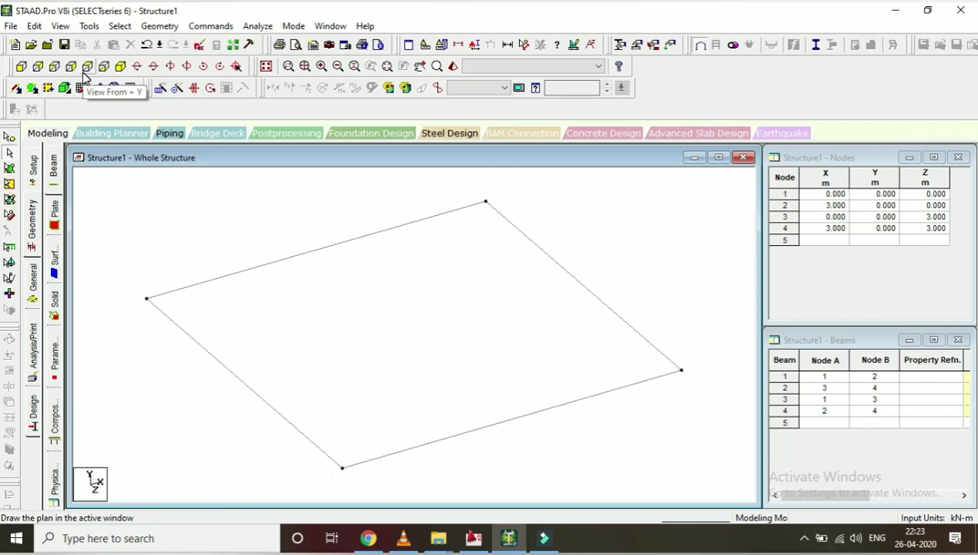
# View the 3 m square frame in plan from +Y and zoom to inspect it.
pyautogui.click(85, 73)
pyautogui.scroll(-1, 273, 286)
pyautogui.scroll(-1, 294, 296)
pyautogui.scroll(1, 399, 340)
pyautogui.scroll(-1, 401, 349)
pyautogui.scroll(1, 420, 359)
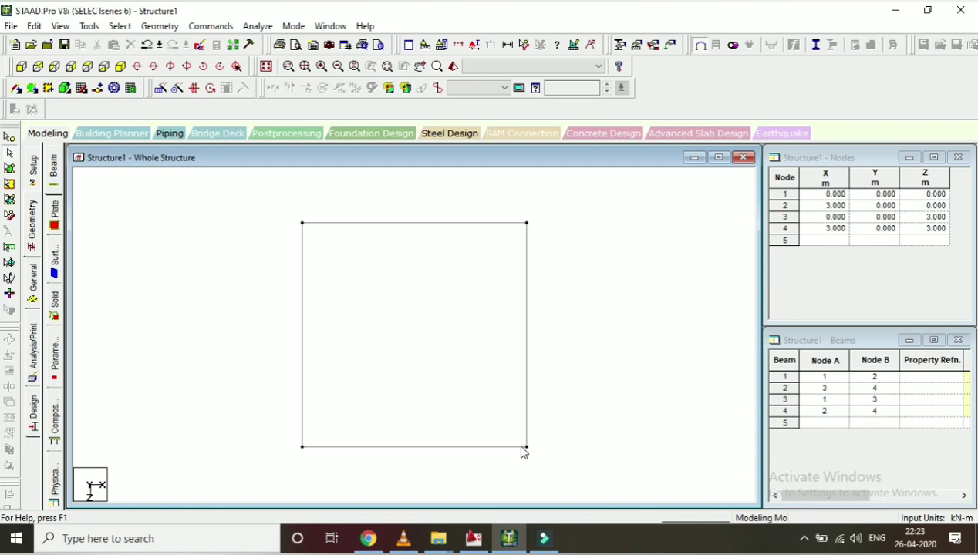
# Open the Support page, starting and then cancelling a fixed support.
pyautogui.click(33, 287)
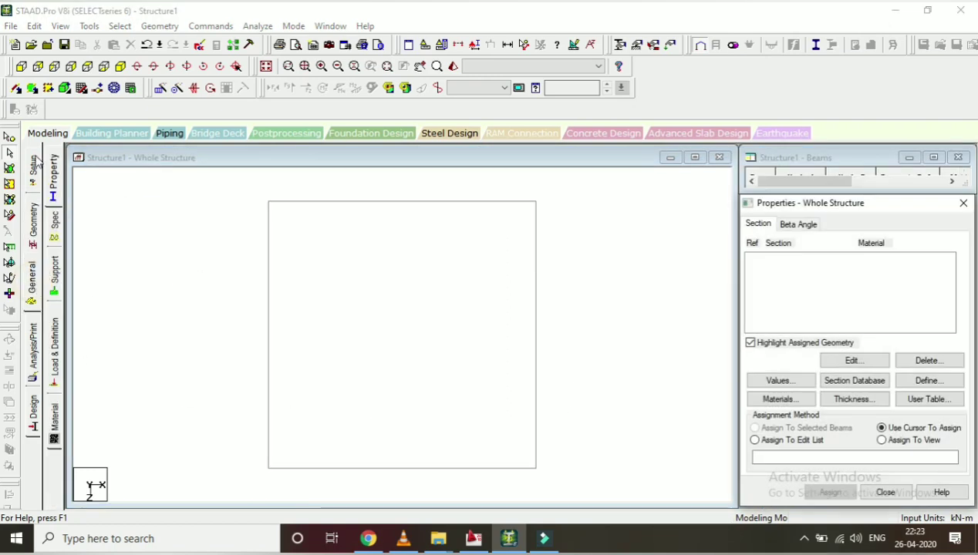
pyautogui.click(37, 294)
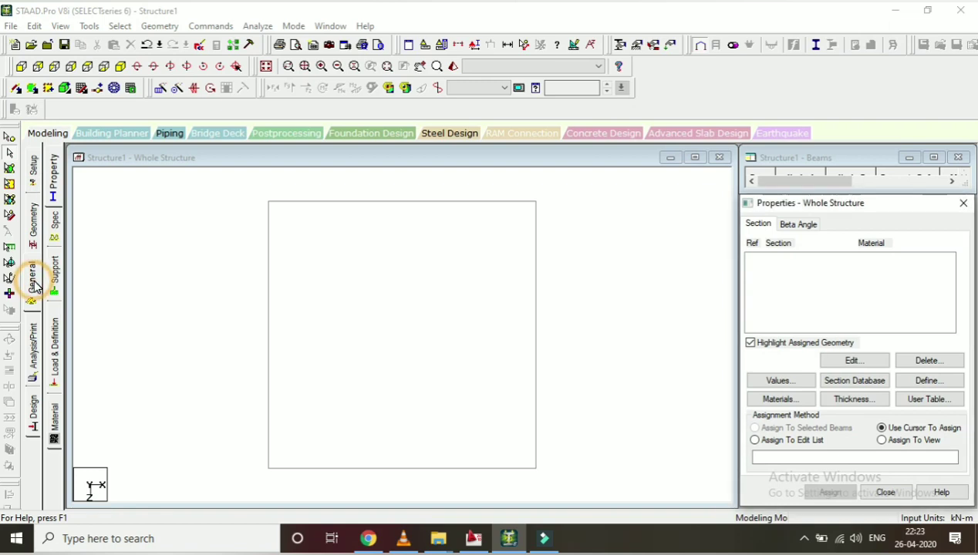
pyautogui.click(59, 284)
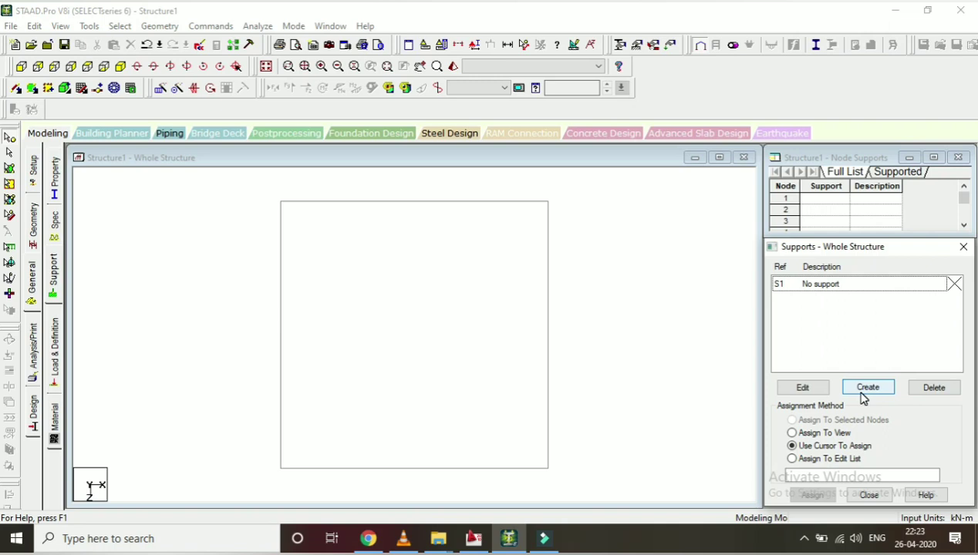
pyautogui.click(864, 391)
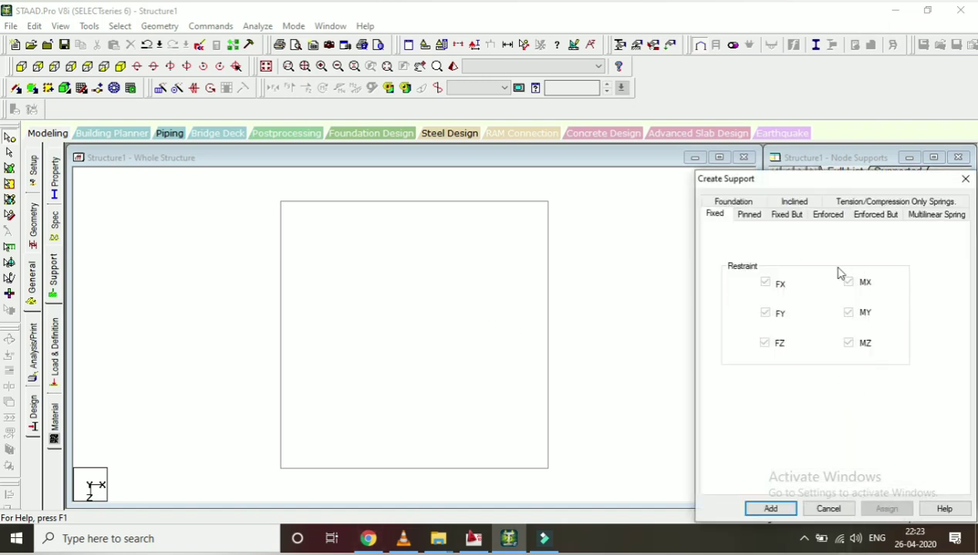
pyautogui.click(965, 180)
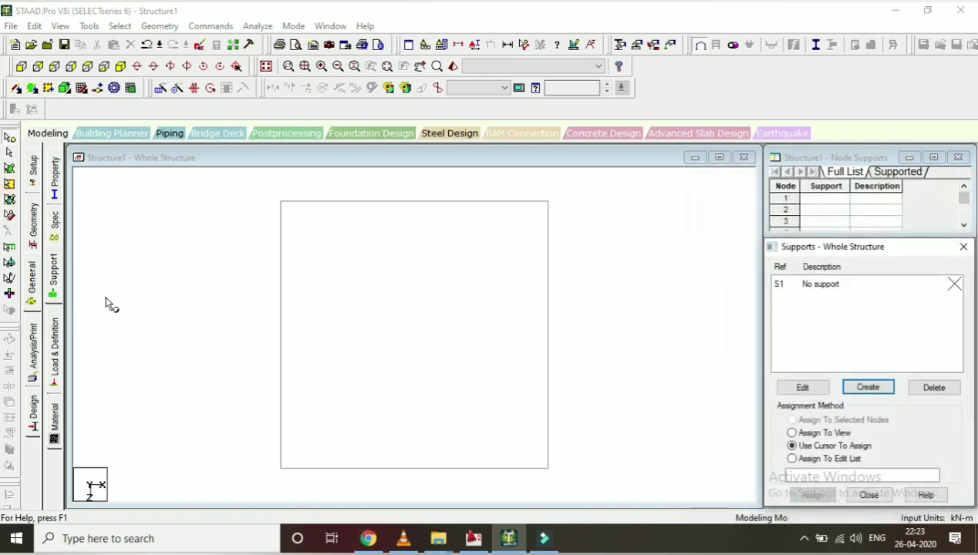
pyautogui.click(32, 281)
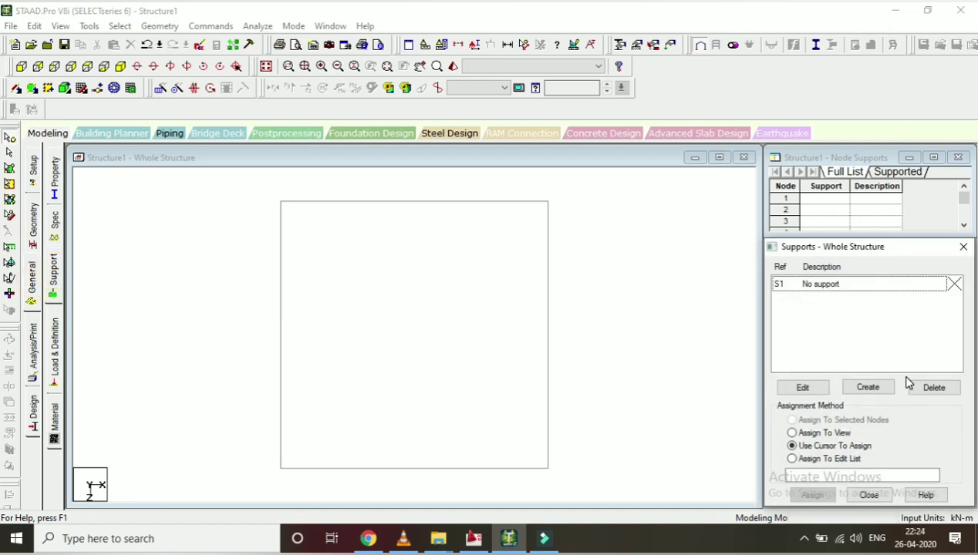
# Create pinned support S2 with FX, FY, FZ restrained and select it.
pyautogui.click(870, 389)
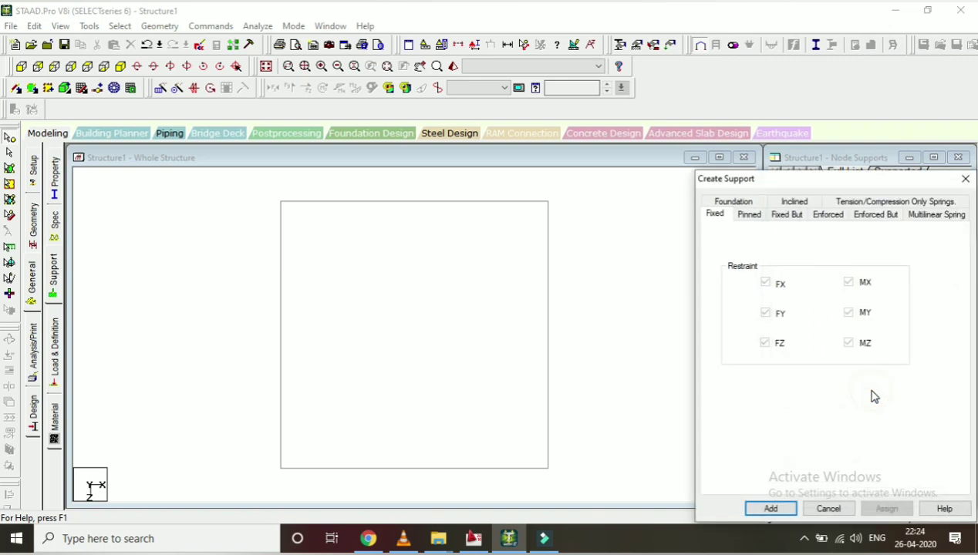
pyautogui.click(750, 219)
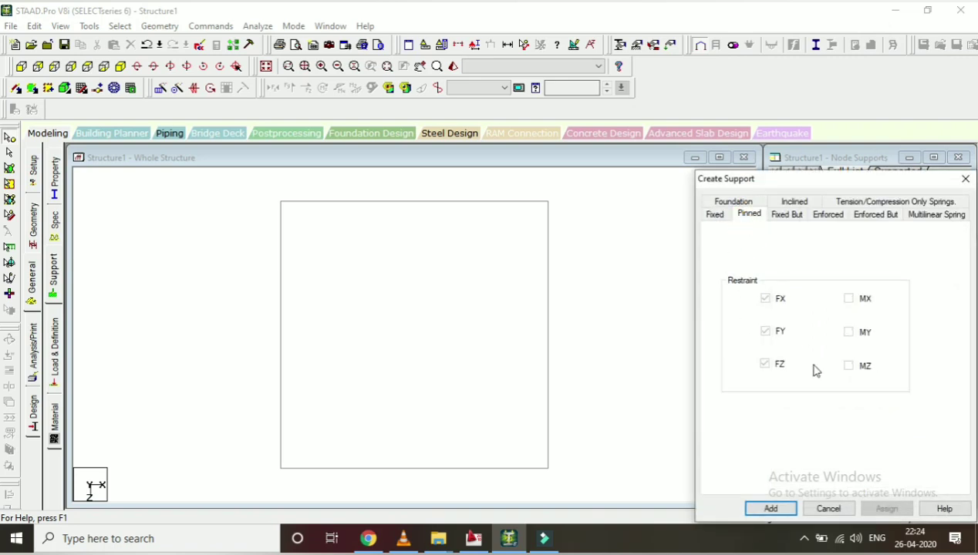
pyautogui.click(766, 510)
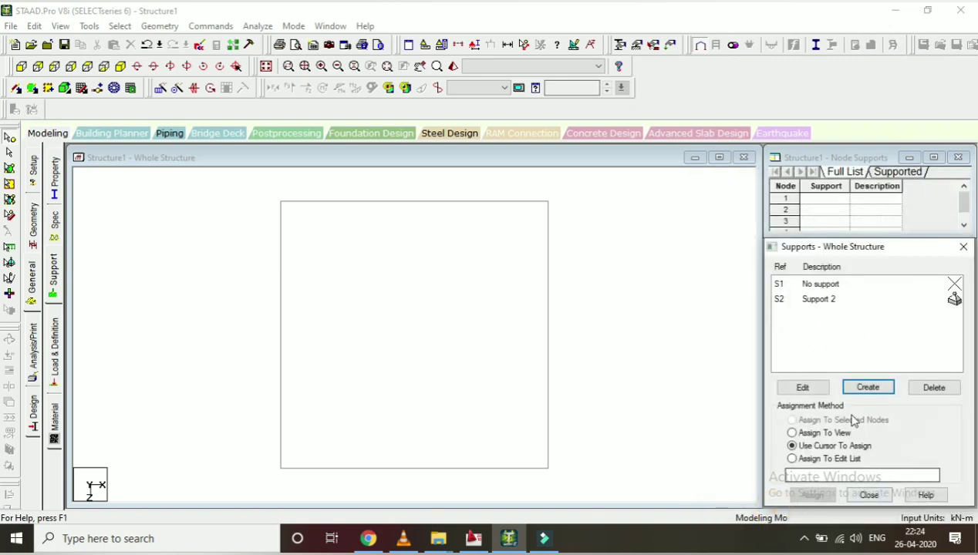
pyautogui.click(822, 302)
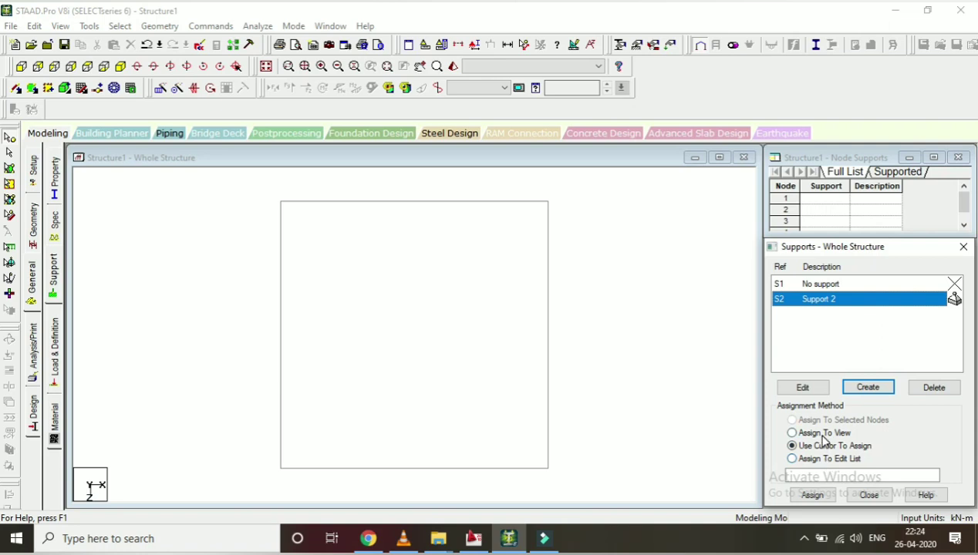
# Assign pinned support S2 to all four corner nodes via Assign To View, then view the end elevation.
pyautogui.click(823, 433)
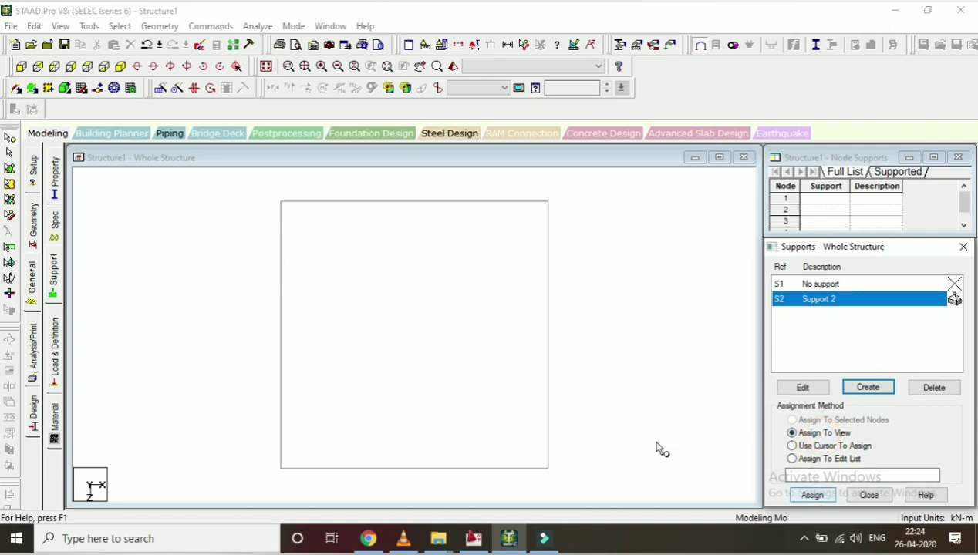
pyautogui.click(814, 495)
pyautogui.click(877, 410)
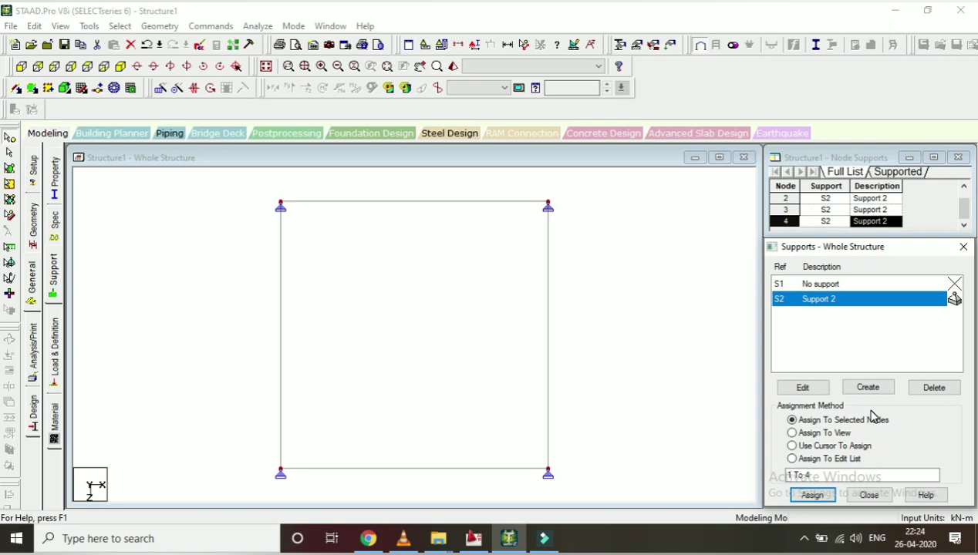
pyautogui.click(836, 445)
pyautogui.click(813, 495)
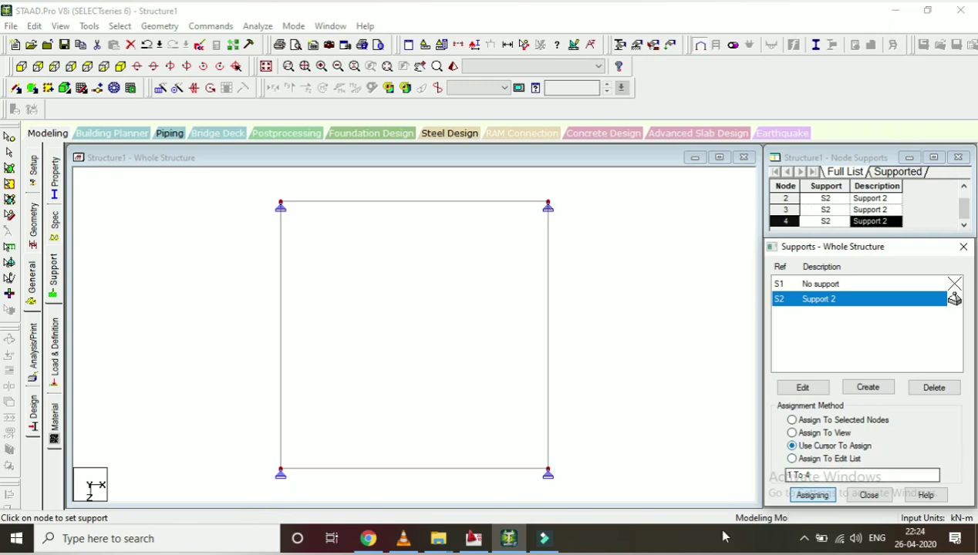
pyautogui.click(22, 68)
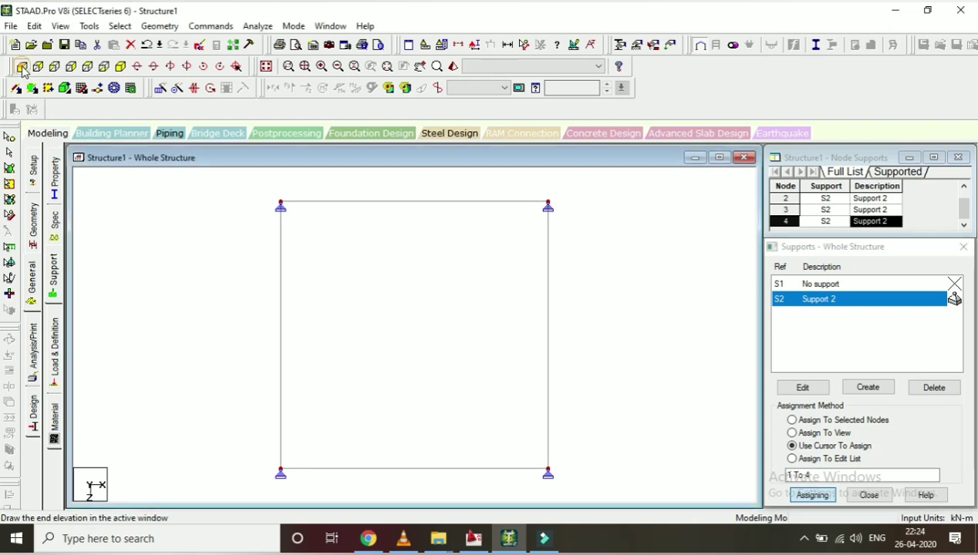
pyautogui.click(23, 68)
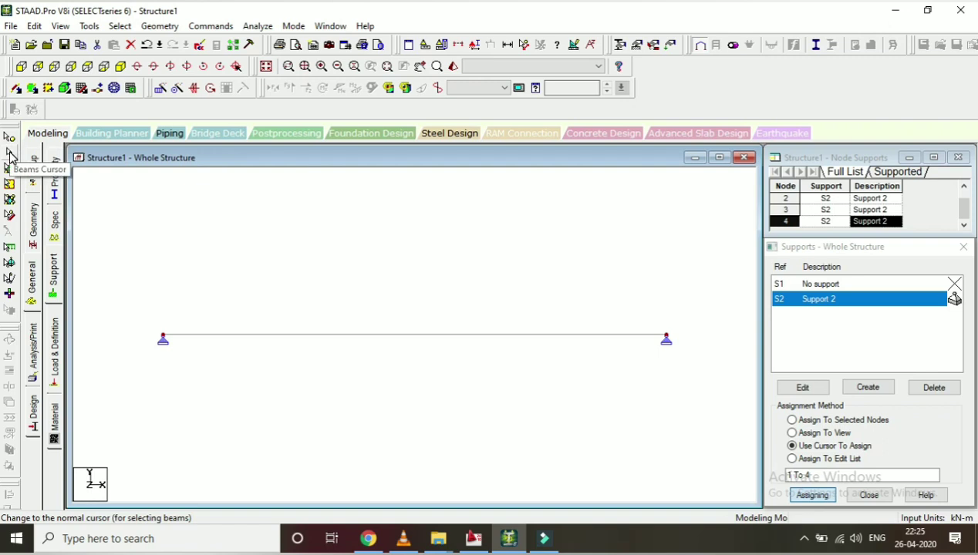
# Window-select all four beams of the base square with the Beams Cursor.
pyautogui.click(9, 156)
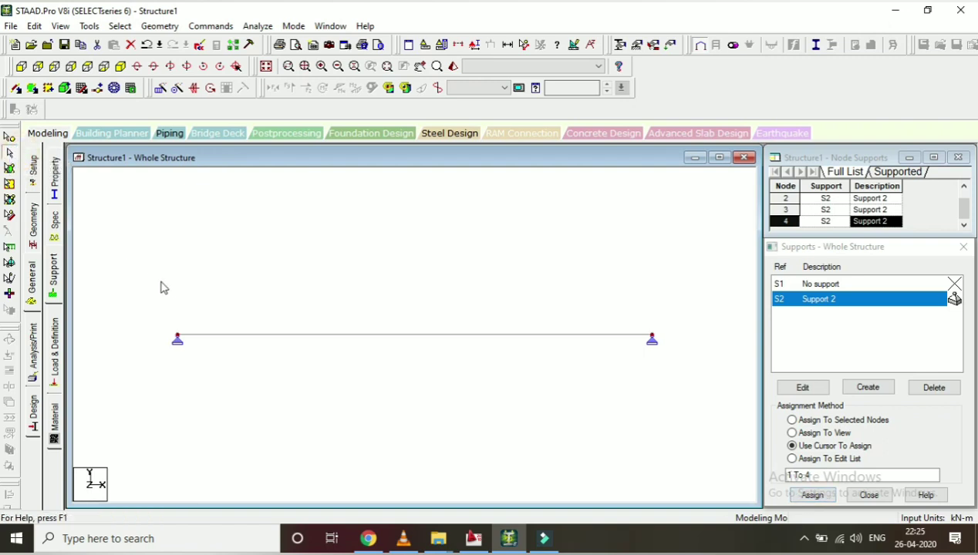
pyautogui.moveTo(127, 301); pyautogui.dragTo(692, 392)
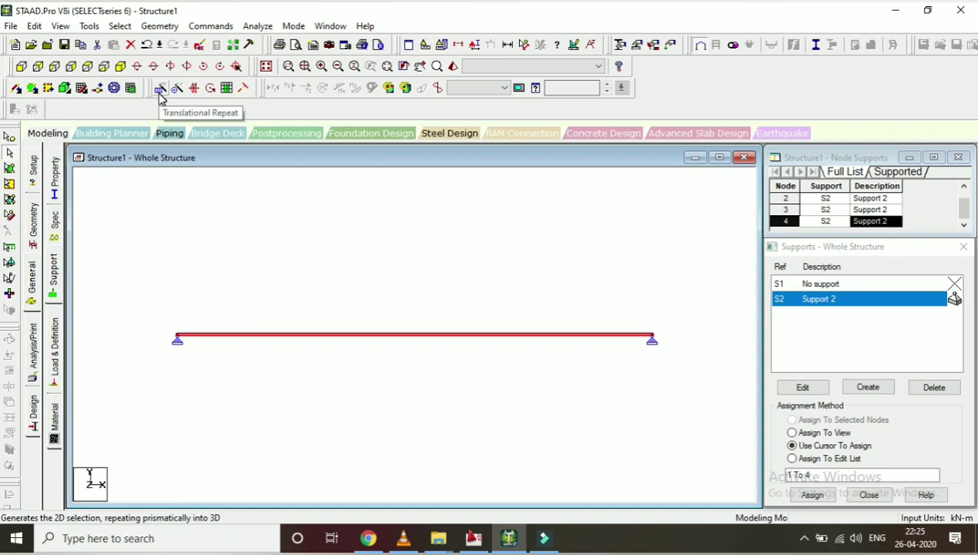
# Translationally repeat the base square 2 steps along Y, at 1.8 m and 3 m spacings.
pyautogui.click(160, 89)
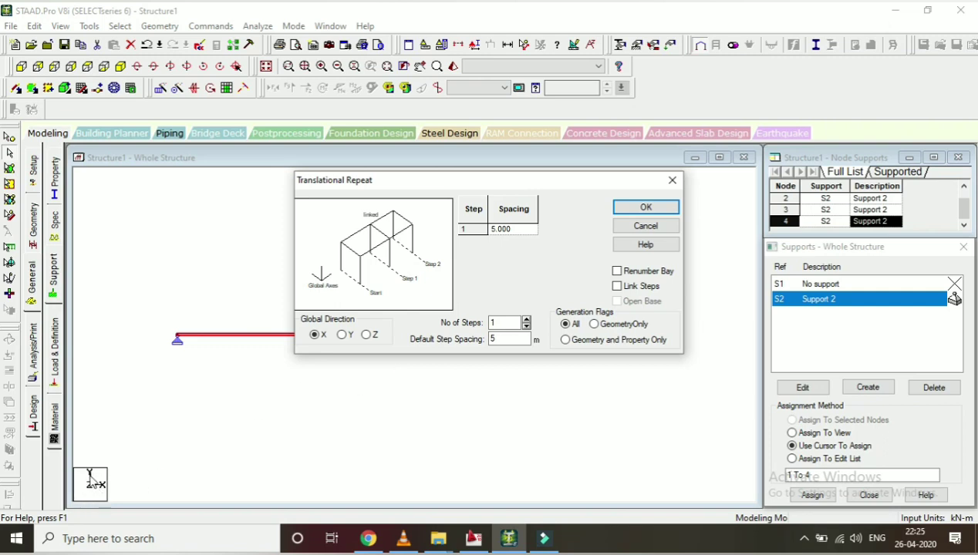
pyautogui.click(341, 336)
pyautogui.doubleClick(503, 323)
pyautogui.write('2')
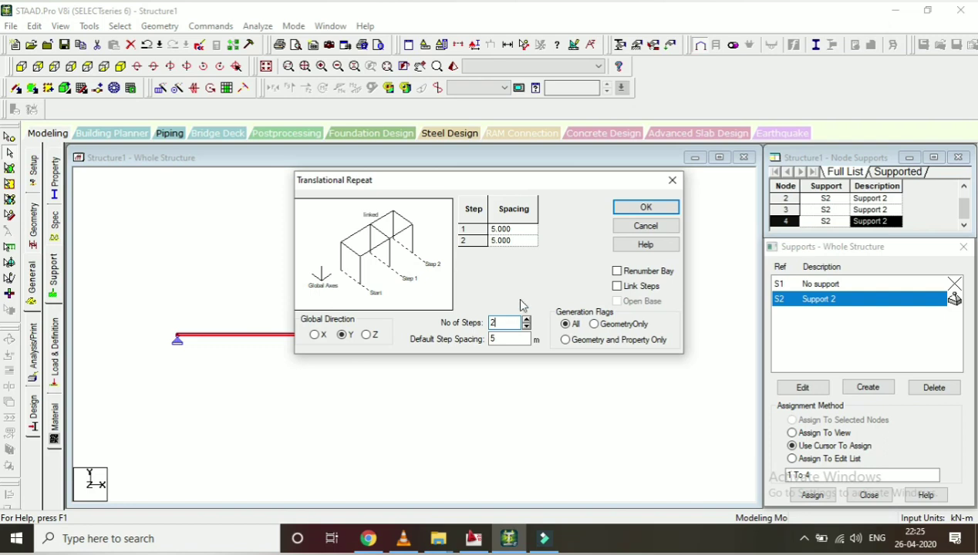
pyautogui.click(524, 230)
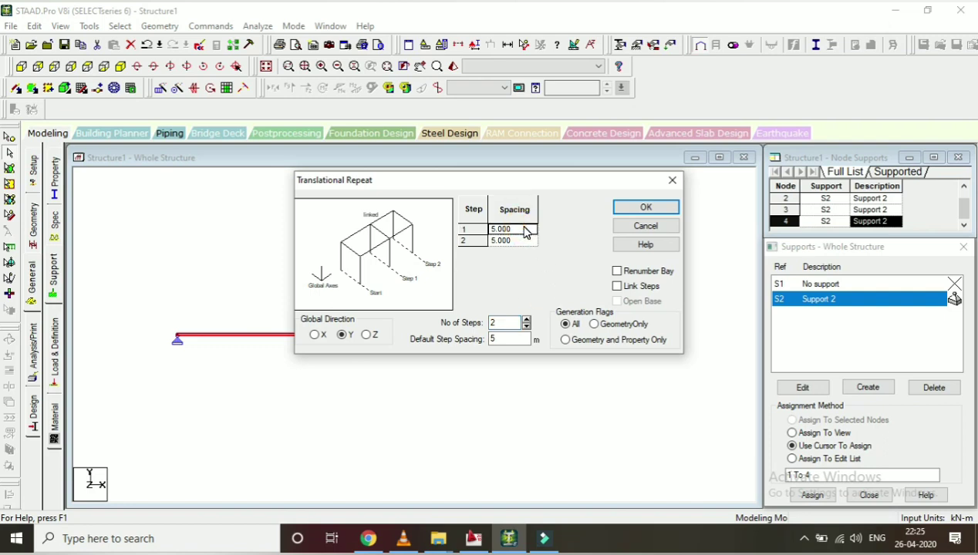
pyautogui.write('1.8')
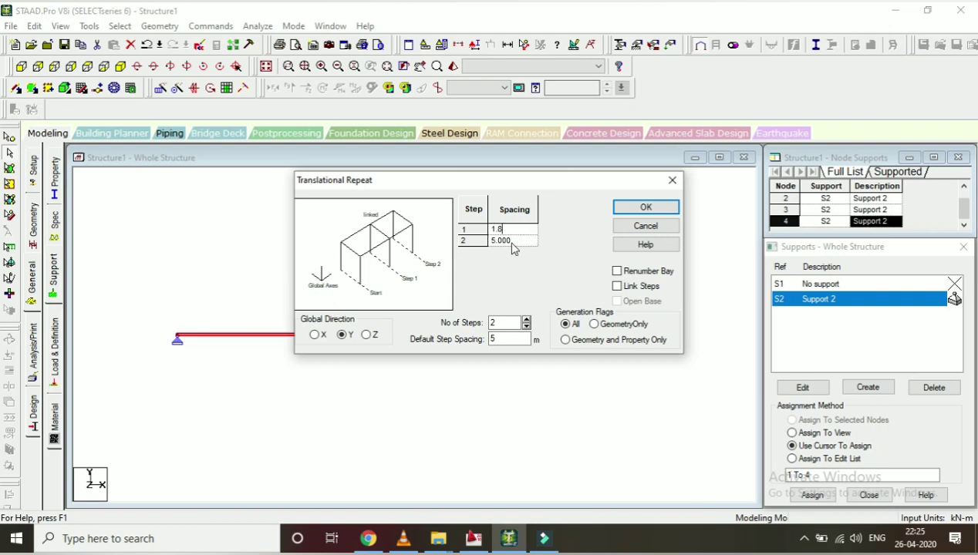
pyautogui.click(513, 241)
pyautogui.write('3.6')
pyautogui.click(625, 213)
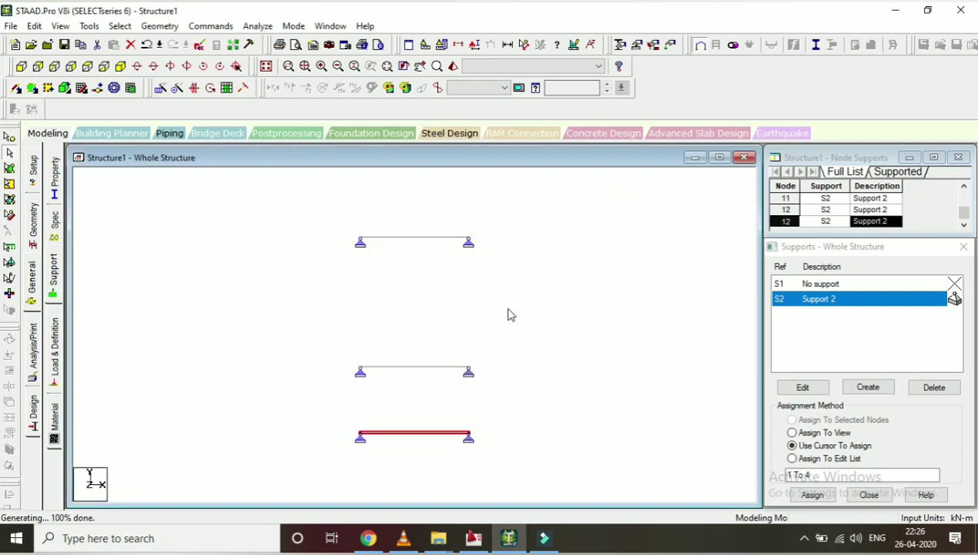
pyautogui.click(560, 382)
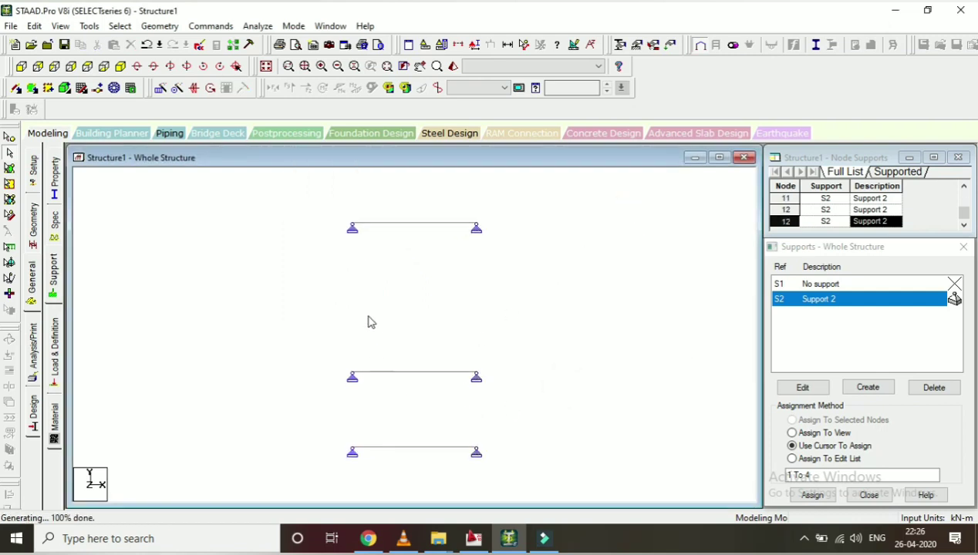
# In isometric view, try a new beam from an upper corner node, then select all twelve nodes.
pyautogui.click(220, 68)
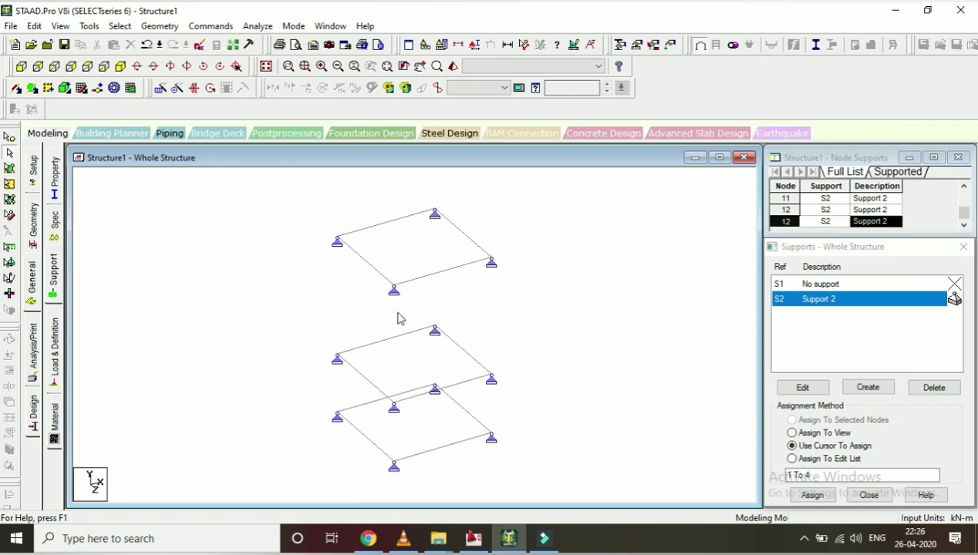
pyautogui.click(159, 26)
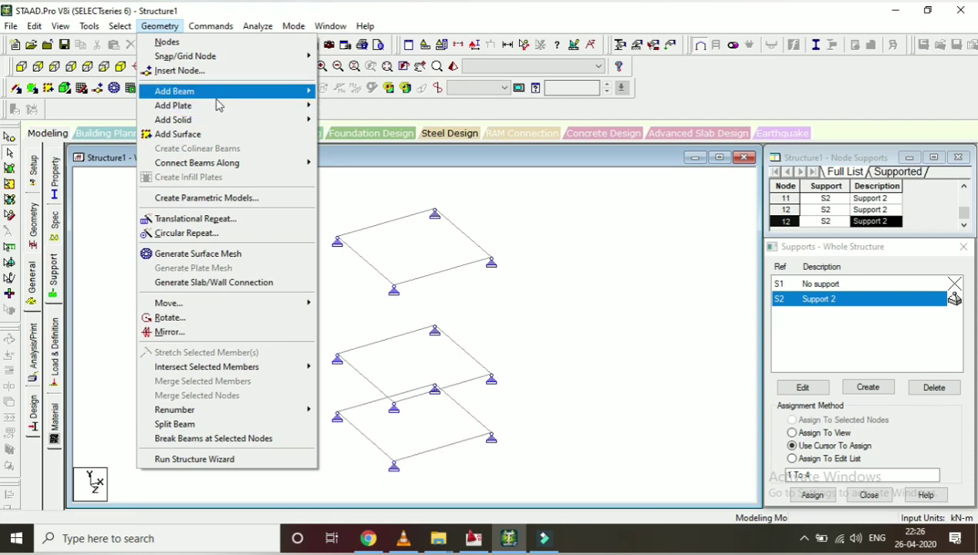
pyautogui.moveTo(175, 91)
pyautogui.click(343, 112)
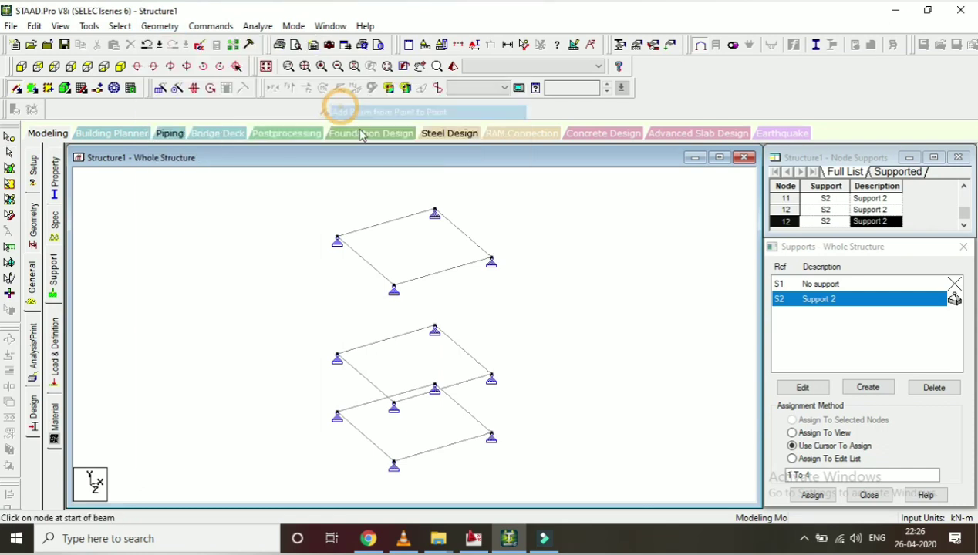
pyautogui.moveTo(393, 290); pyautogui.dragTo(391, 362)
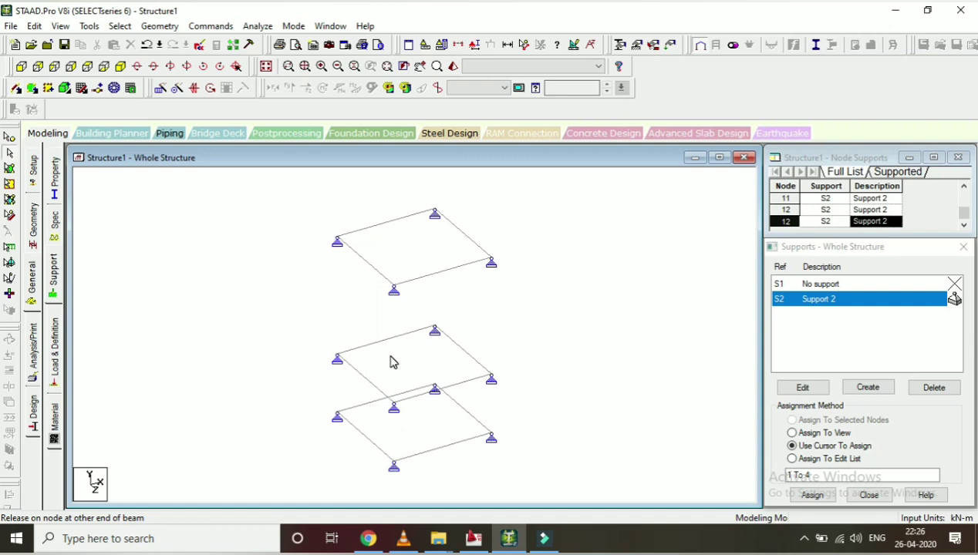
pyautogui.moveTo(474, 363); pyautogui.dragTo(443, 353, button='middle')
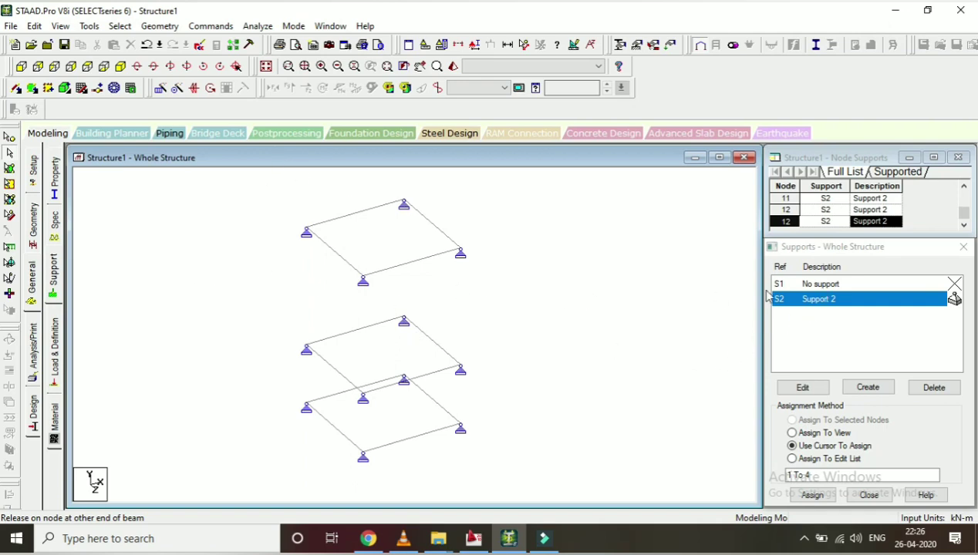
pyautogui.click(816, 299)
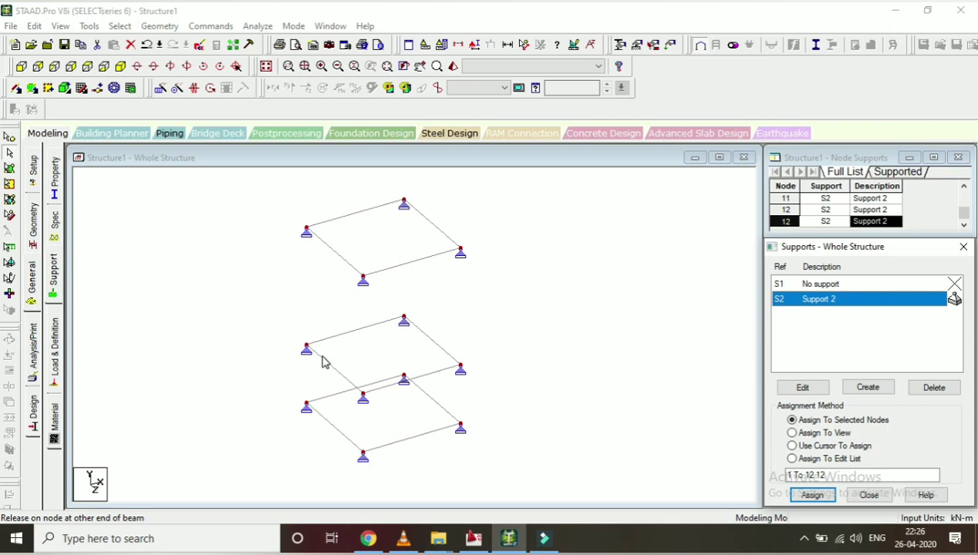
# Connect the selected nodes with vertical beams along the Y axis, creating 8 members.
pyautogui.click(163, 27)
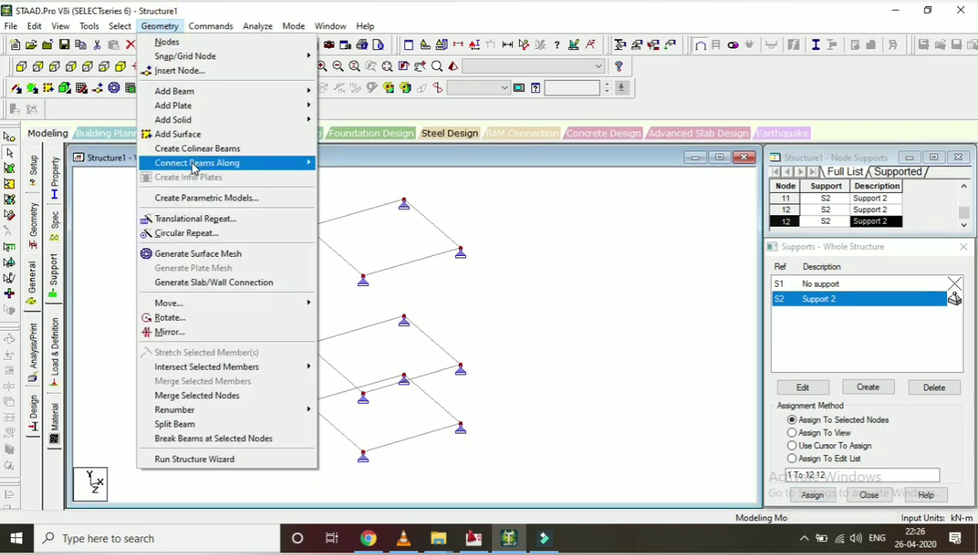
pyautogui.moveTo(198, 163)
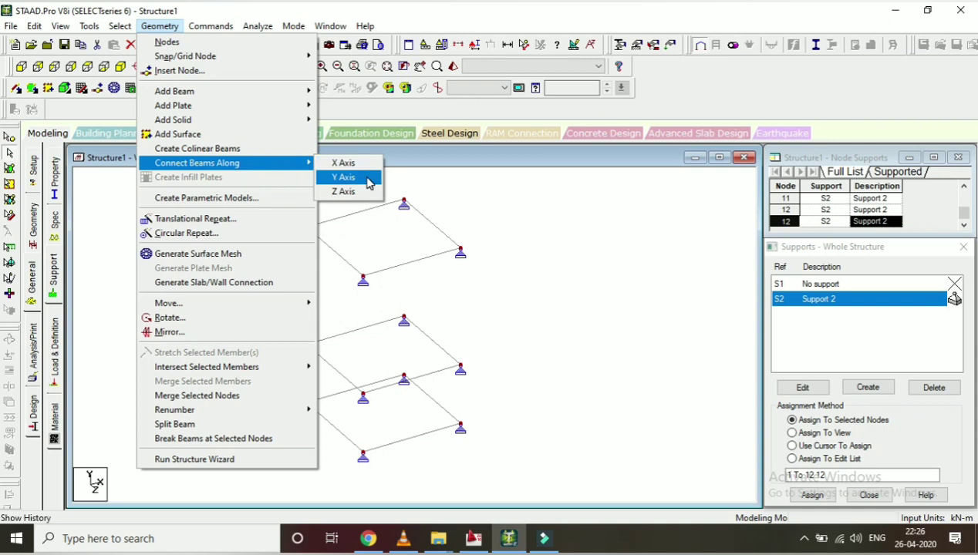
pyautogui.click(368, 182)
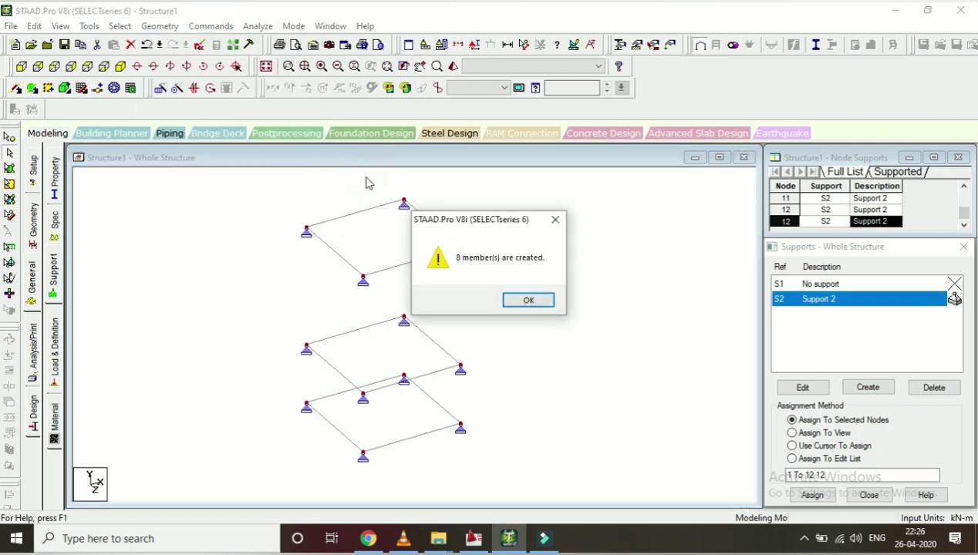
pyautogui.click(509, 301)
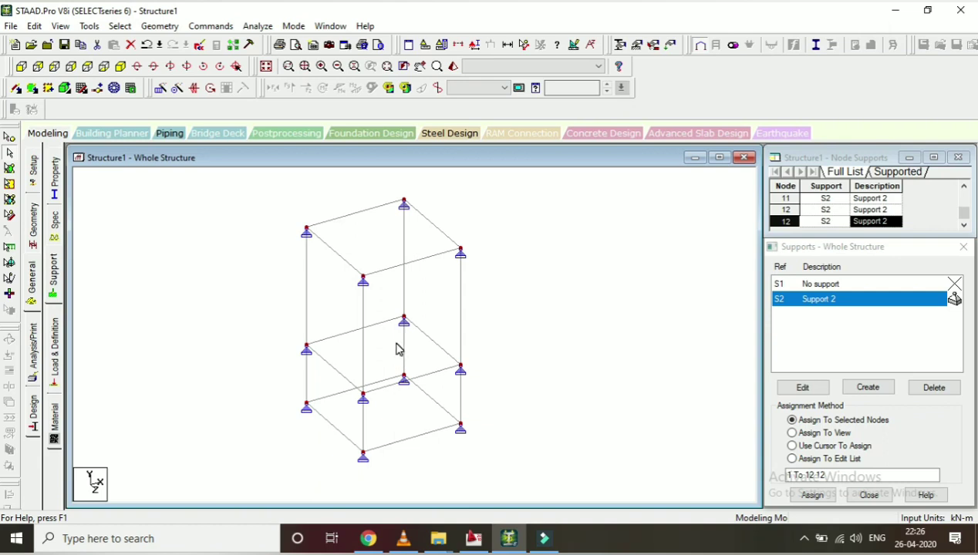
# Check the frame in elevation and isometric views, then window-select the base-level beams.
pyautogui.scroll(1, 400, 361)
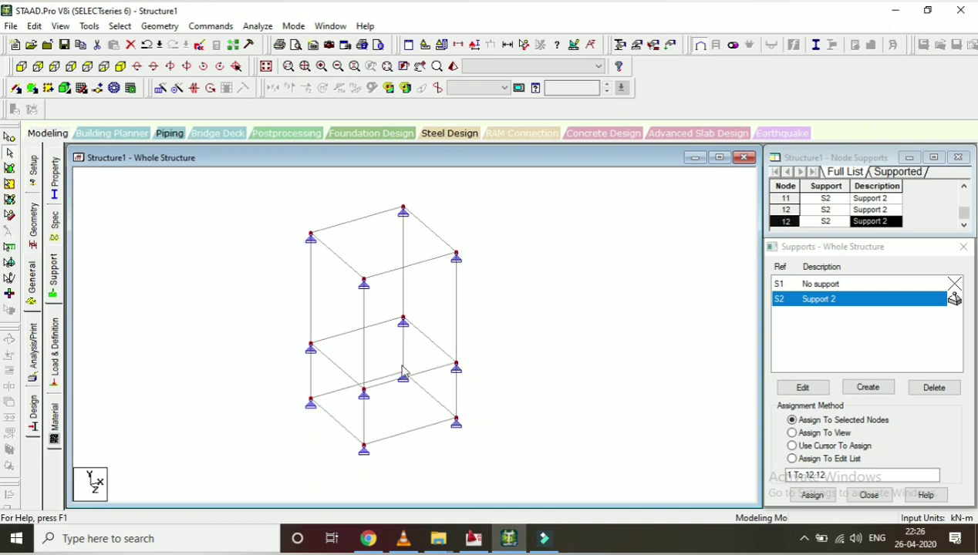
pyautogui.scroll(2, 415, 405)
pyautogui.click(26, 70)
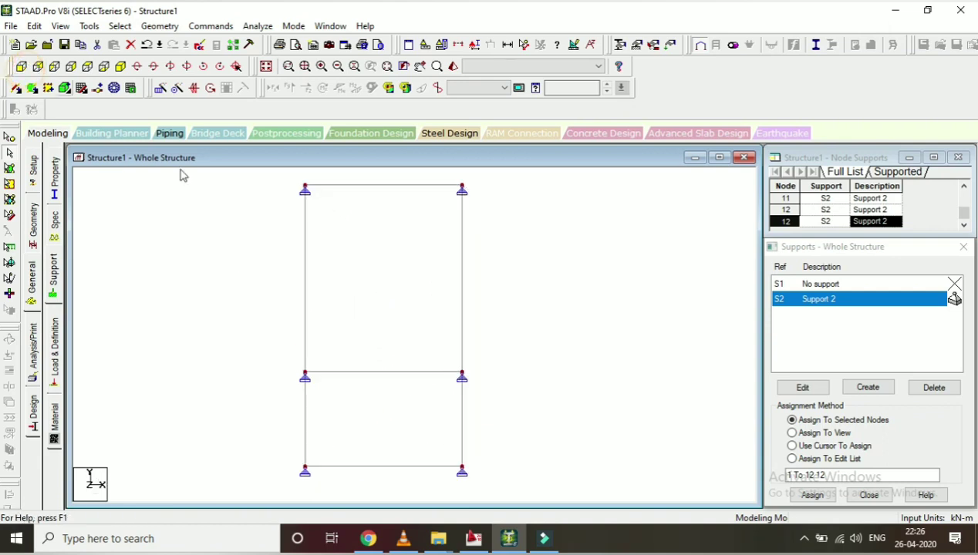
pyautogui.click(121, 66)
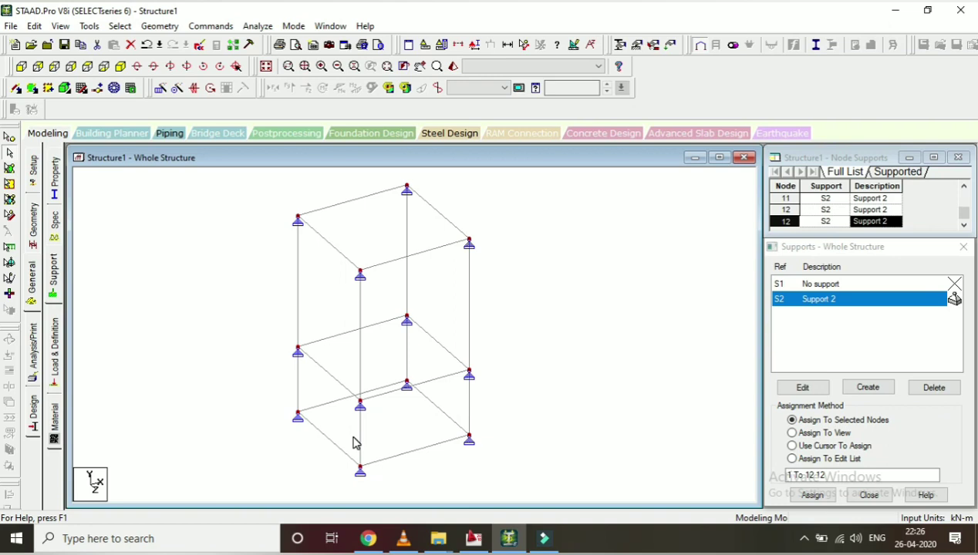
pyautogui.click(21, 66)
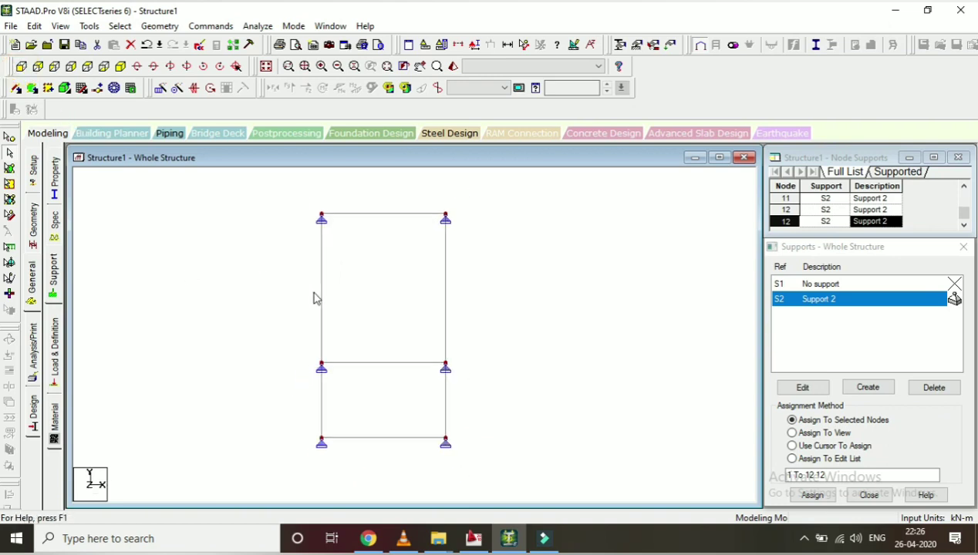
pyautogui.moveTo(269, 415); pyautogui.dragTo(496, 460)
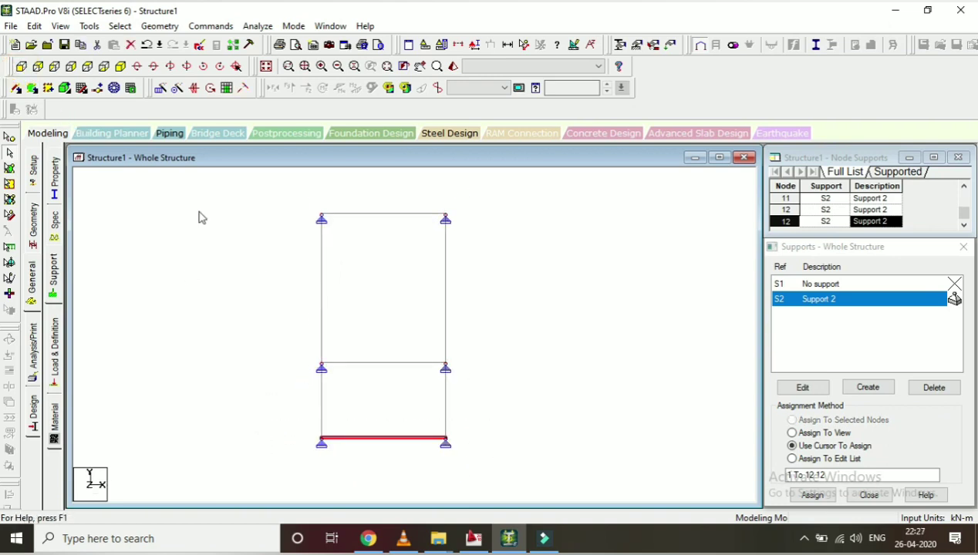
# Delete the four selected bottom-square beams and confirm the deletion.
pyautogui.click(121, 68)
pyautogui.press('Delete')
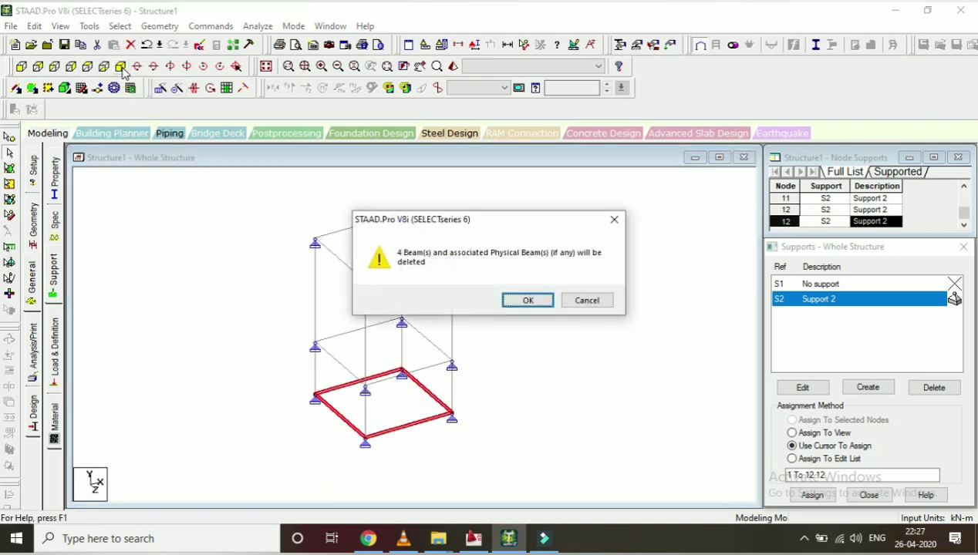
pyautogui.press('Return')
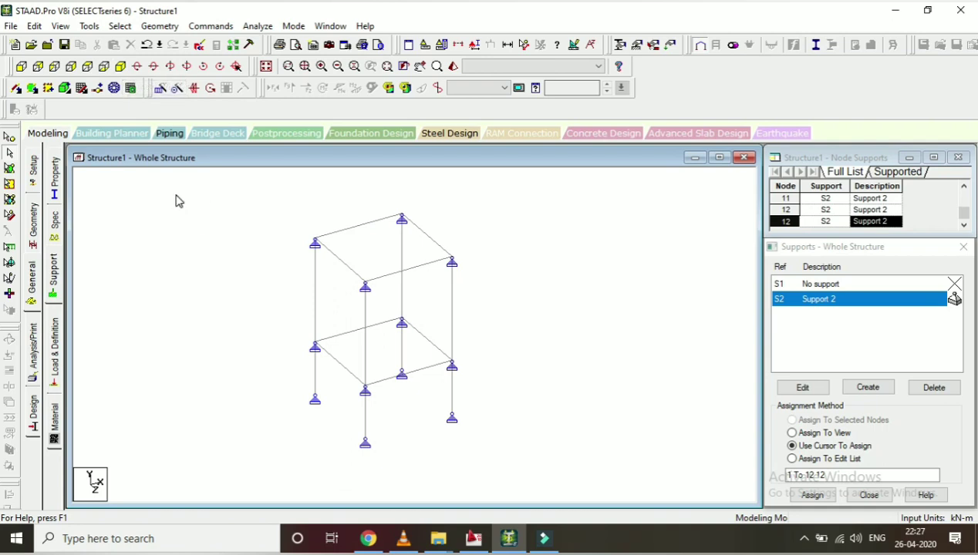
pyautogui.scroll(2, 316, 304)
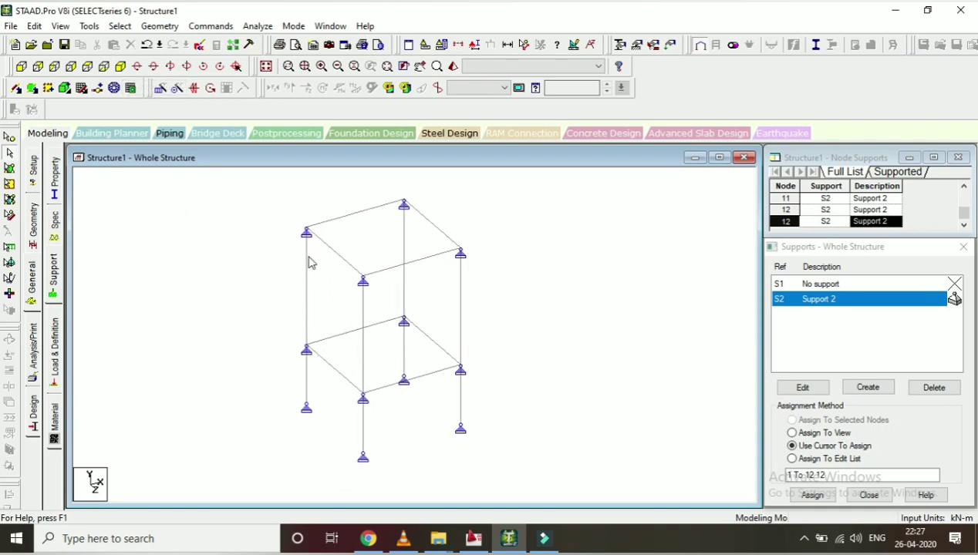
pyautogui.scroll(-1, 351, 454)
pyautogui.scroll(1, 382, 457)
pyautogui.click(21, 66)
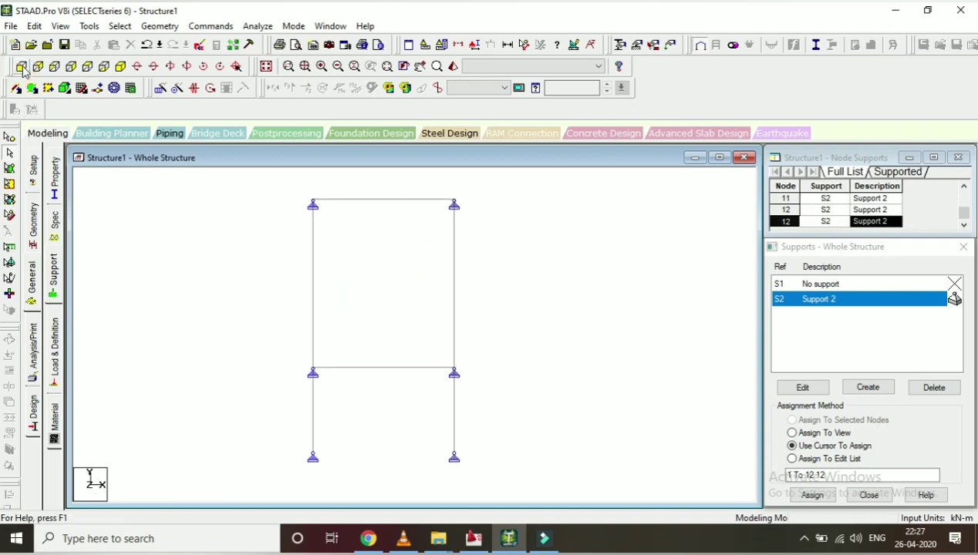
pyautogui.click(120, 66)
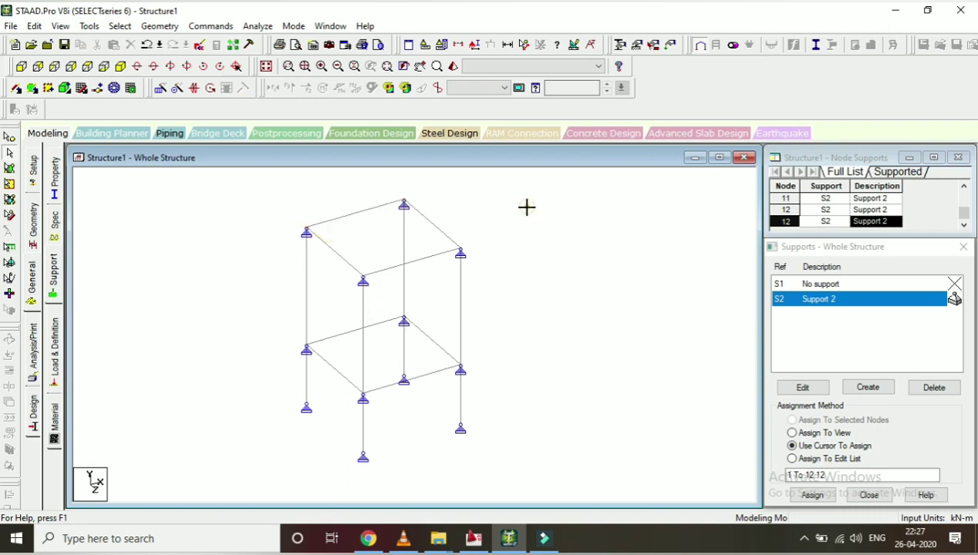
pyautogui.moveTo(526, 207); pyautogui.dragTo(221, 301)
pyautogui.moveTo(562, 200); pyautogui.dragTo(256, 337)
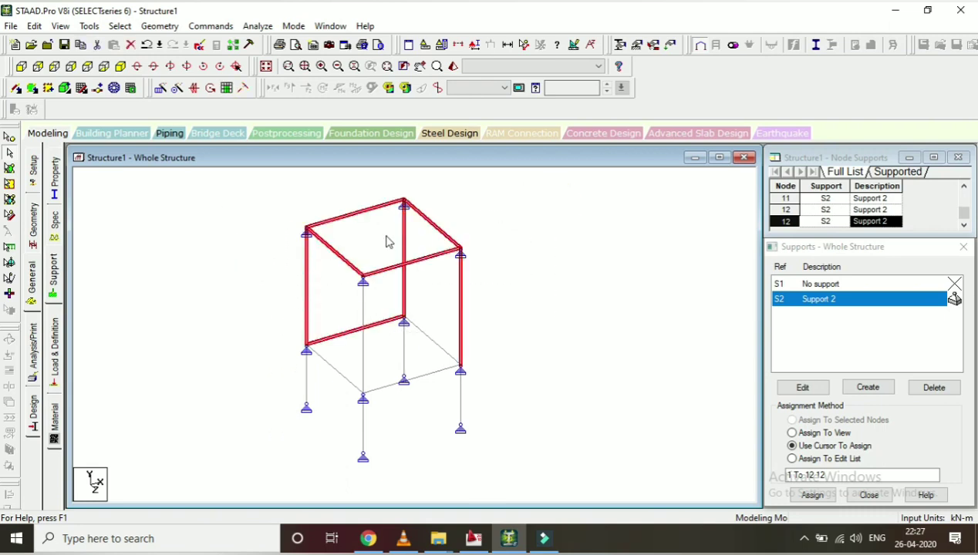
pyautogui.click(514, 217)
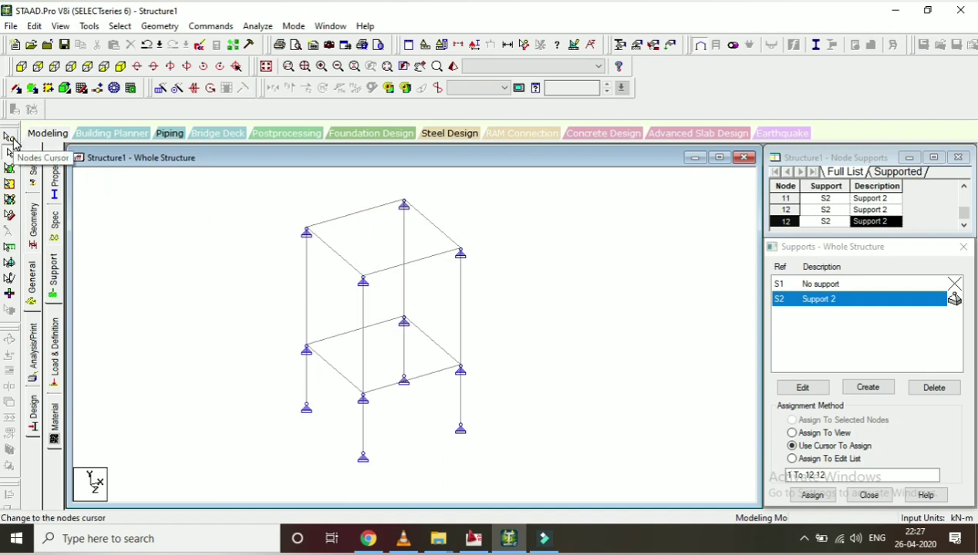
# Select the structure's nodes, accept the Auto Save prompt and save the structure.
pyautogui.click(11, 139)
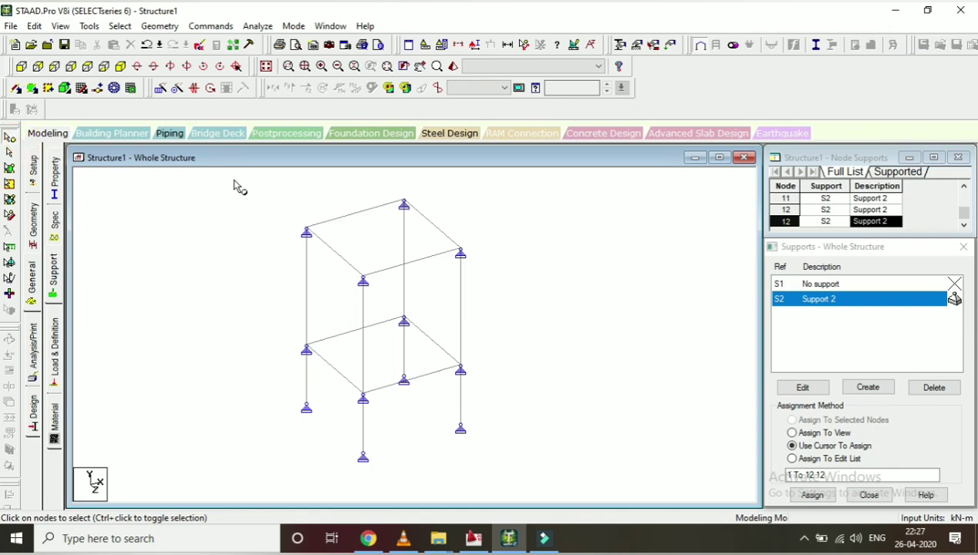
pyautogui.moveTo(229, 179); pyautogui.dragTo(540, 411)
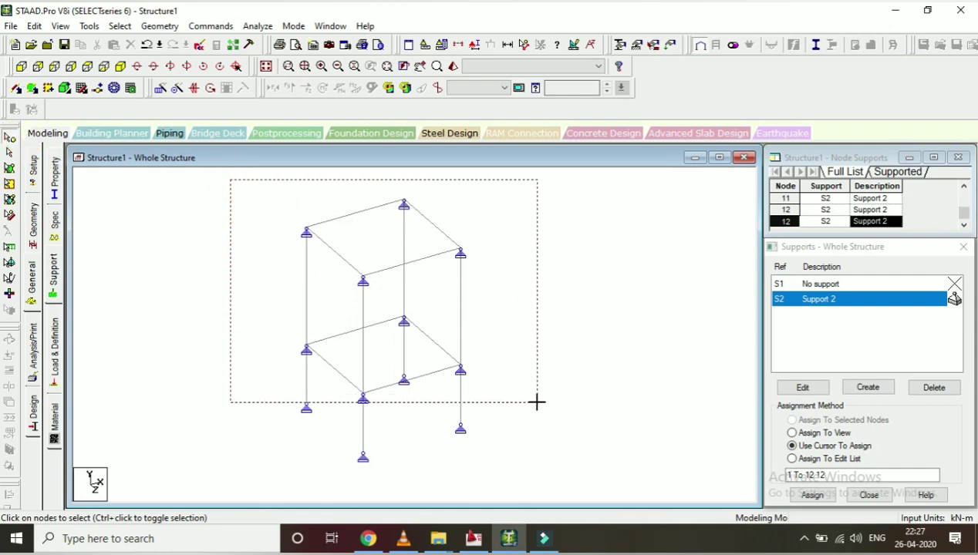
pyautogui.click(226, 270)
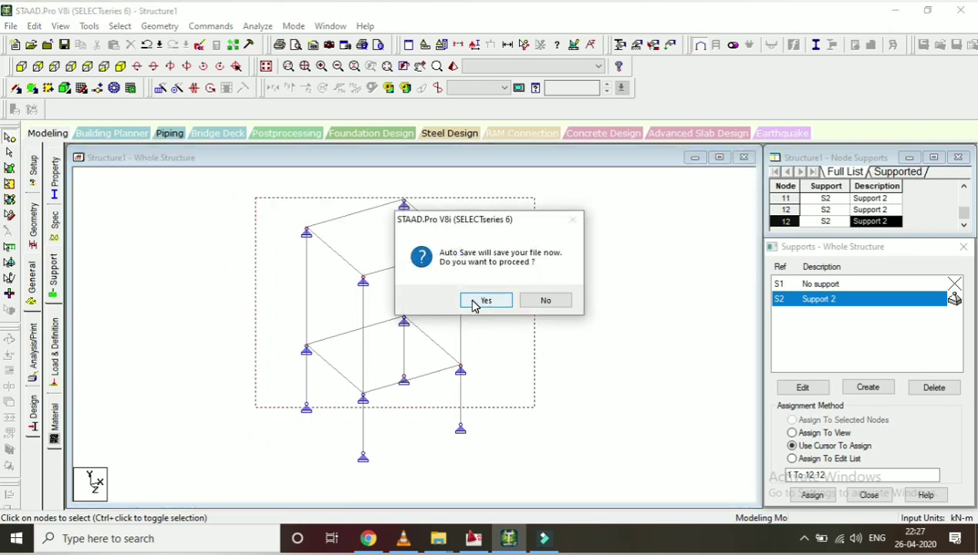
pyautogui.click(473, 302)
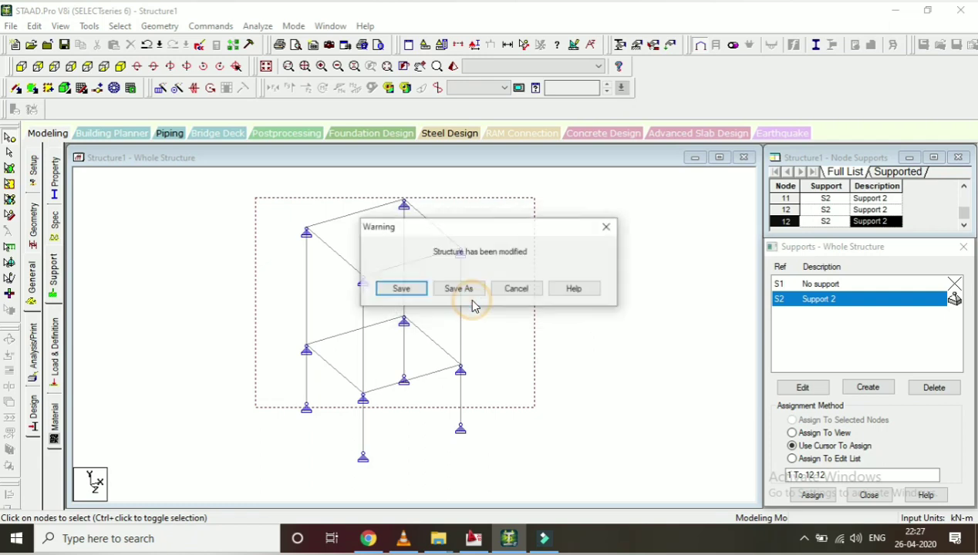
pyautogui.click(395, 287)
# Window-select the nodes of the upper two levels with the Nodes Cursor.
pyautogui.moveTo(255, 198); pyautogui.dragTo(496, 409)
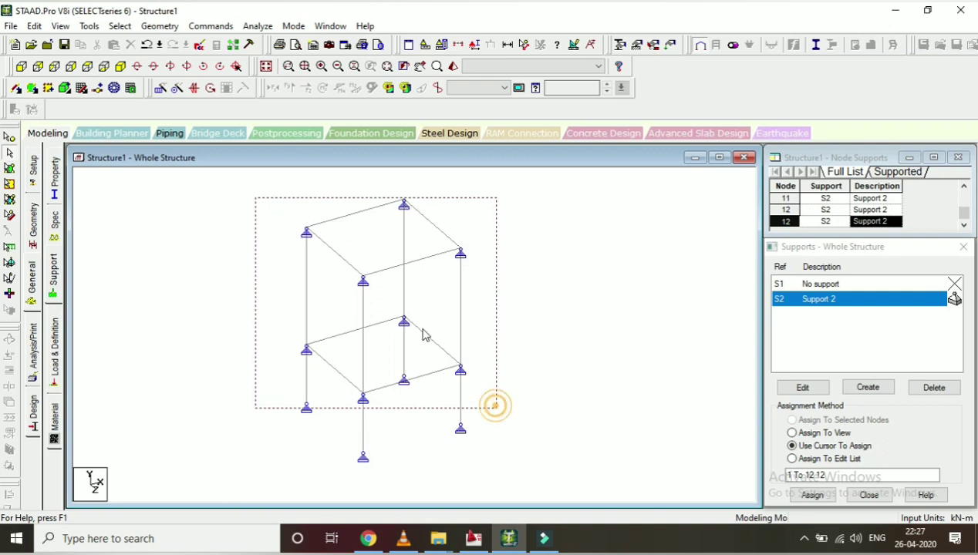
pyautogui.click(114, 201)
pyautogui.click(10, 138)
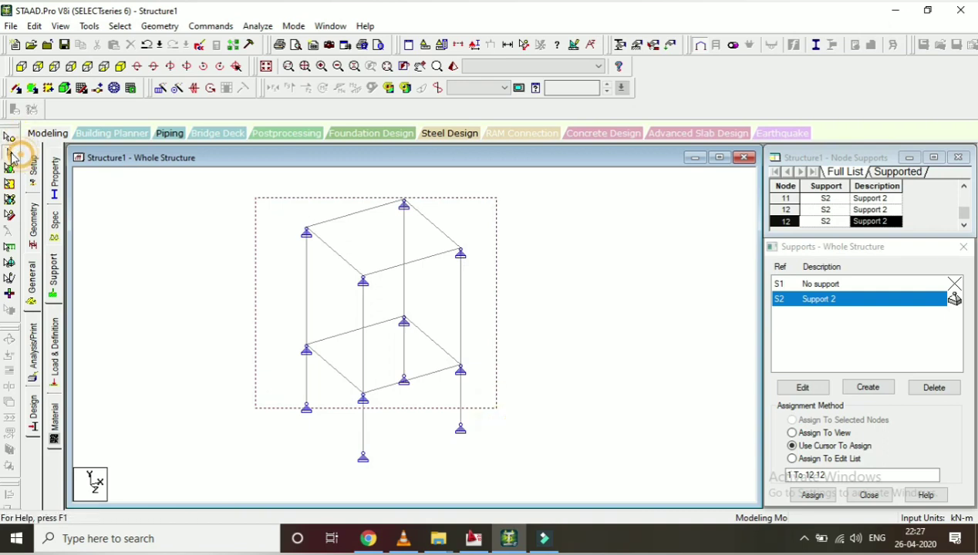
# Select the nodes above the base level in front elevation and pick the S1 No support type.
pyautogui.click(21, 67)
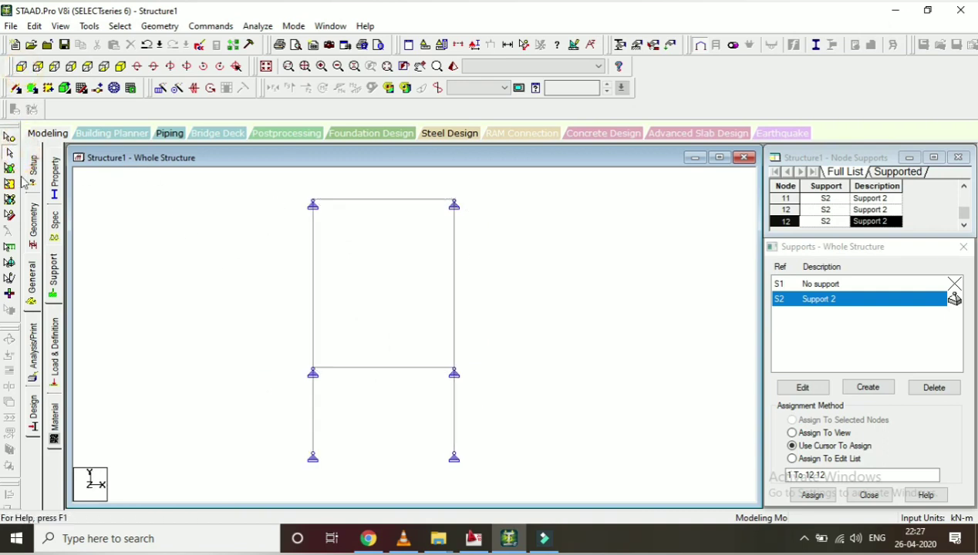
pyautogui.click(10, 152)
pyautogui.moveTo(266, 187); pyautogui.dragTo(553, 382)
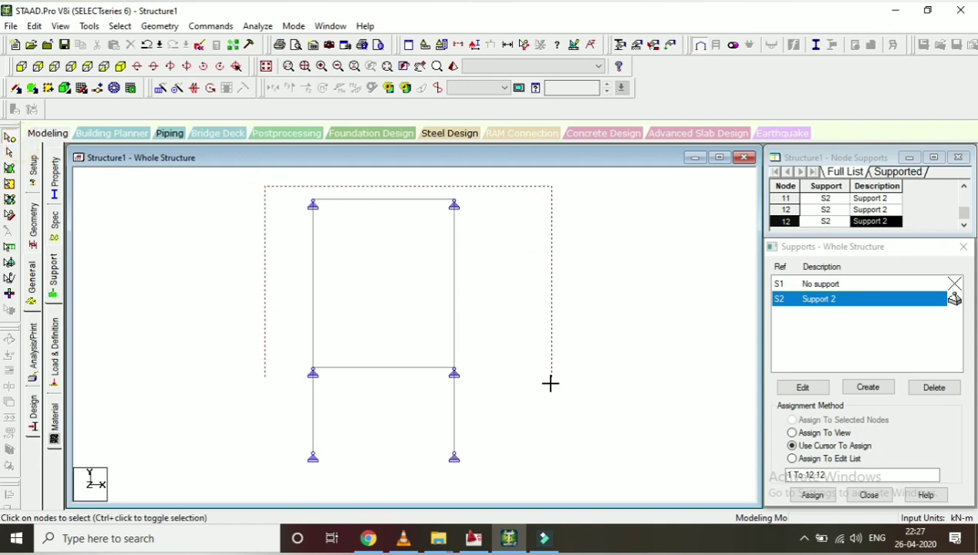
pyautogui.click(121, 66)
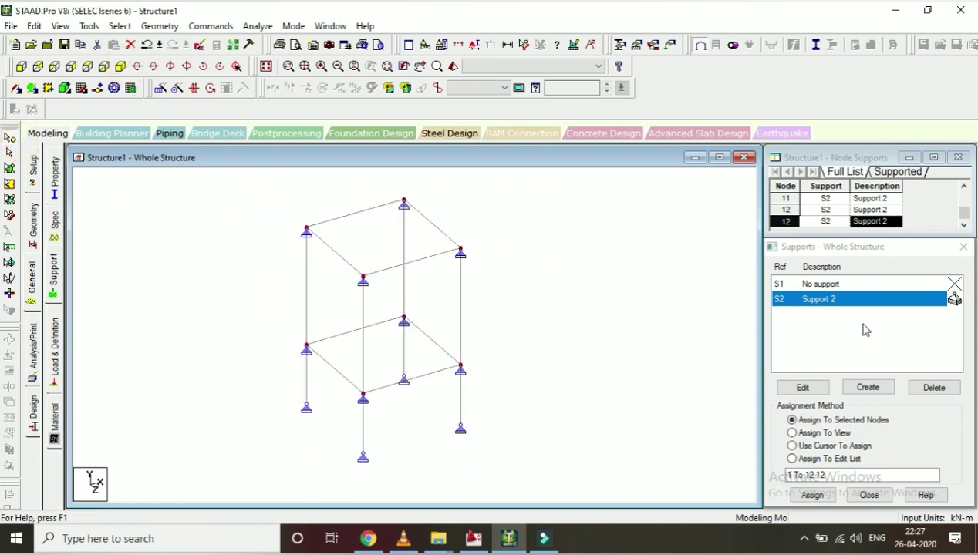
pyautogui.click(823, 285)
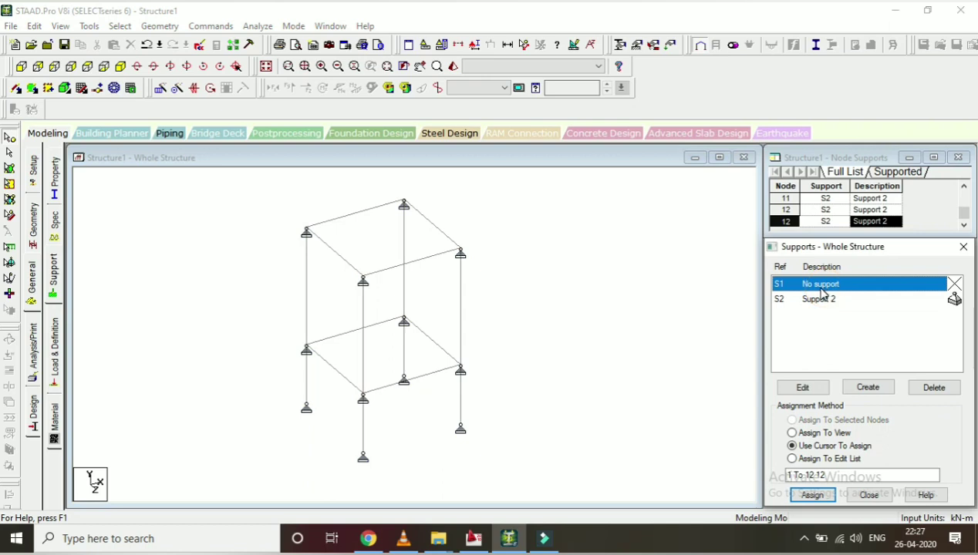
# Reselect the upper nodes and assign S1 No support to them, confirming with Yes.
pyautogui.click(21, 66)
pyautogui.moveTo(268, 186)
pyautogui.mouseDown()
pyautogui.moveTo(507, 354)
pyautogui.moveTo(530, 401)
pyautogui.mouseUp()
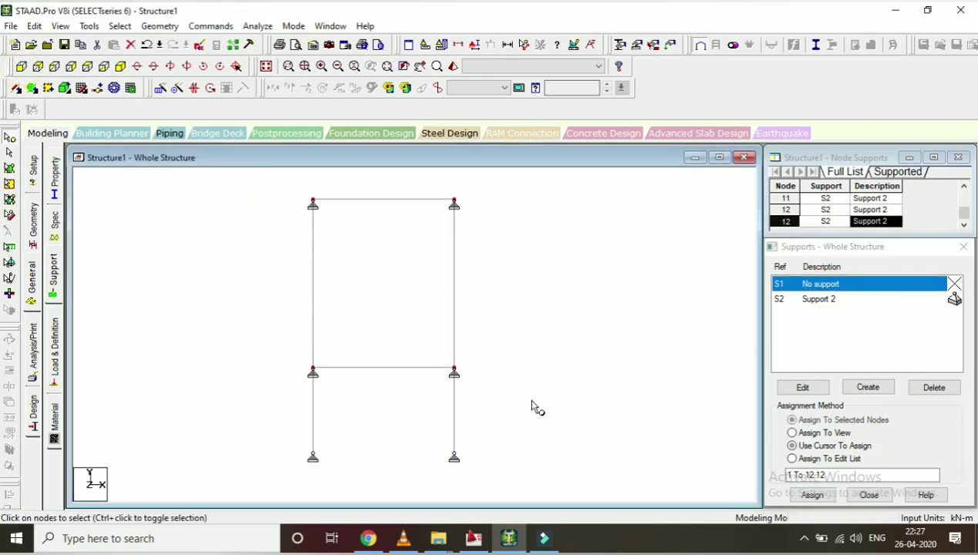
pyautogui.click(120, 66)
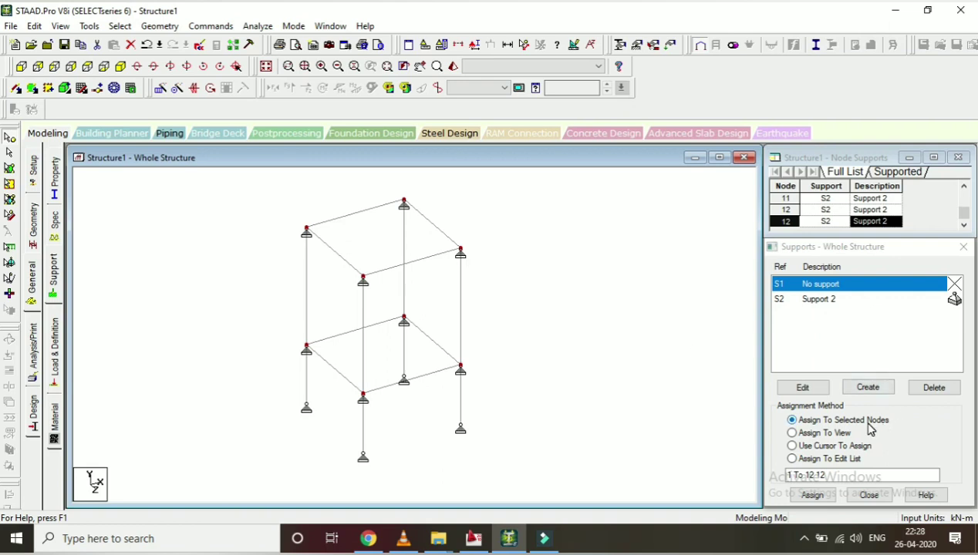
pyautogui.click(817, 494)
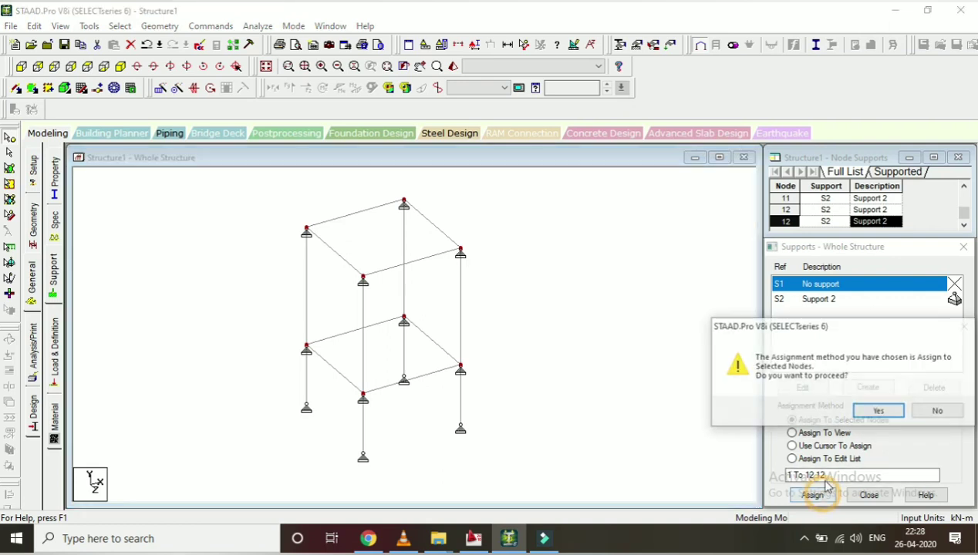
pyautogui.click(884, 415)
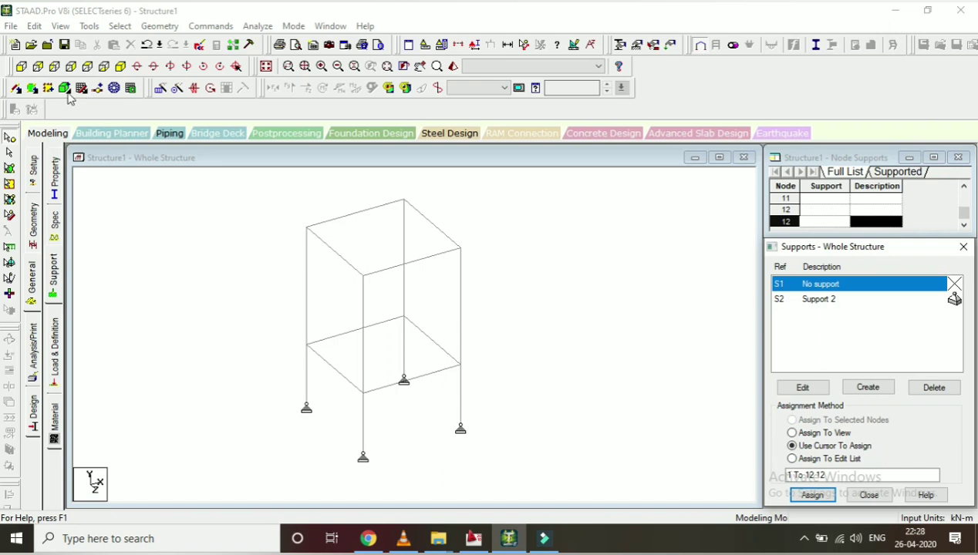
pyautogui.click(21, 66)
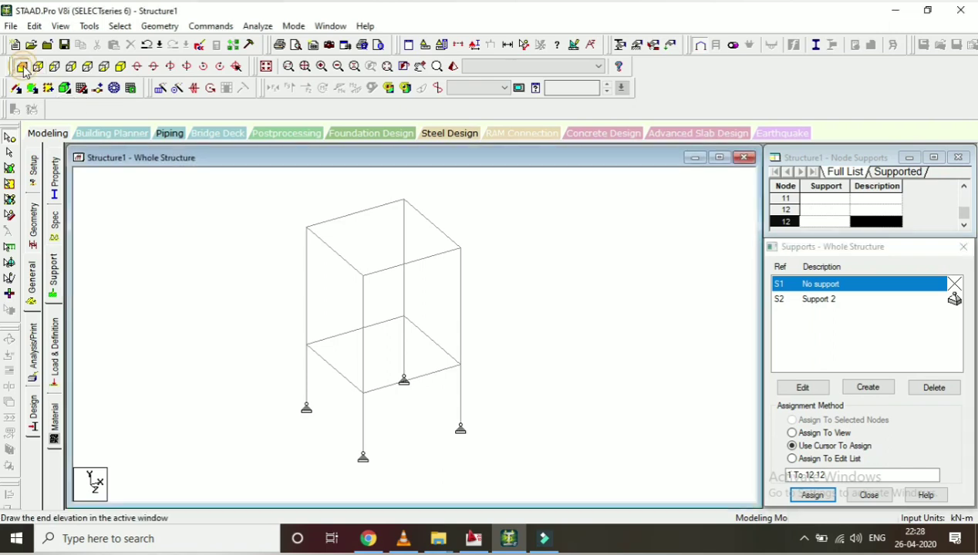
pyautogui.click(127, 68)
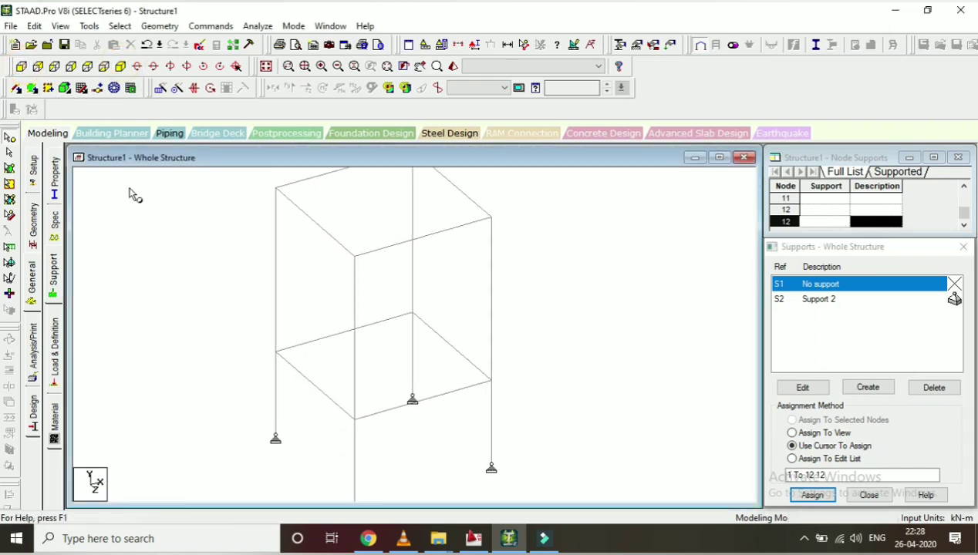
pyautogui.click(21, 66)
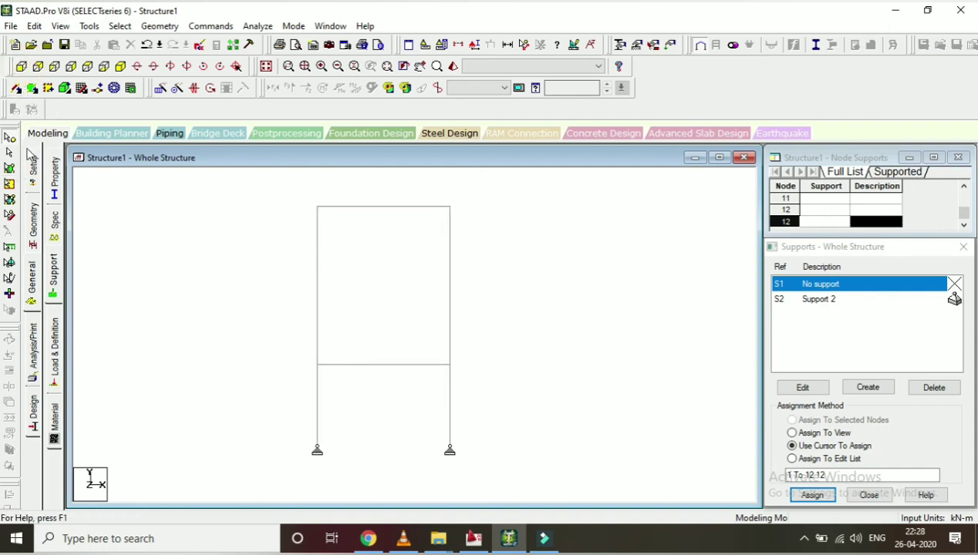
pyautogui.click(378, 364)
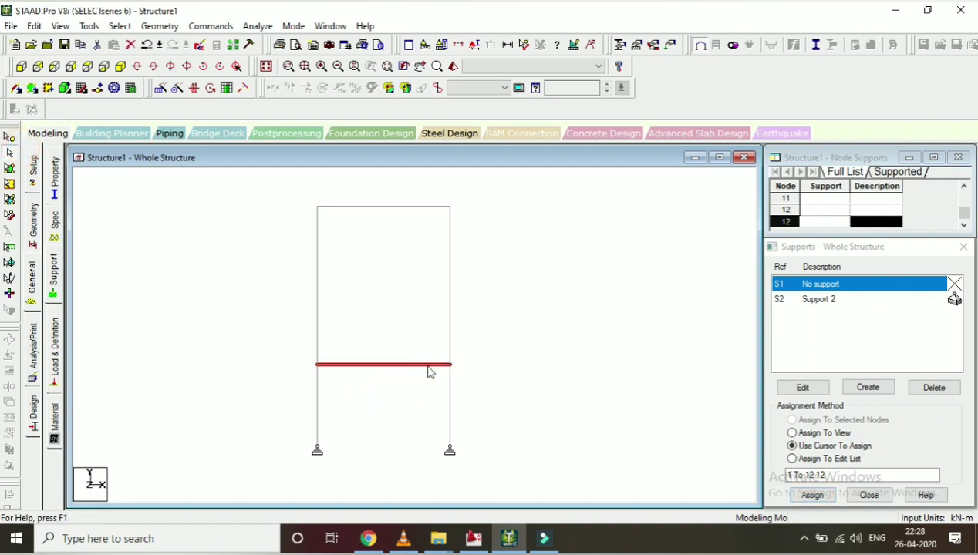
pyautogui.click(383, 206)
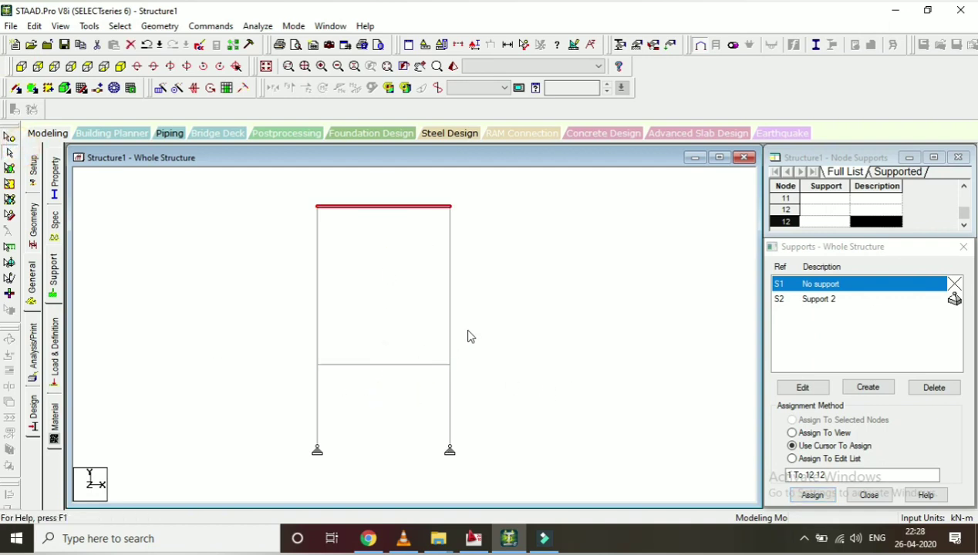
pyautogui.click(120, 66)
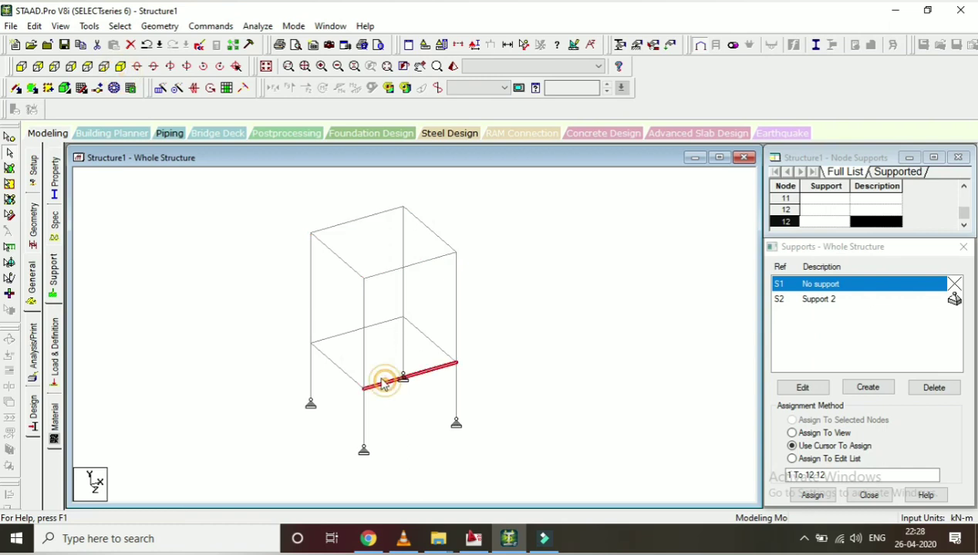
pyautogui.scroll(1, 366, 436)
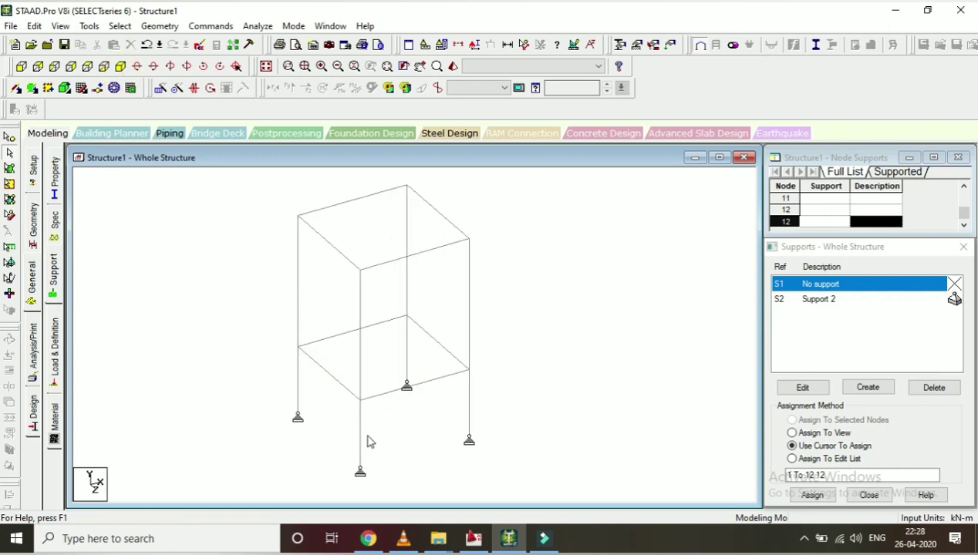
pyautogui.click(384, 398)
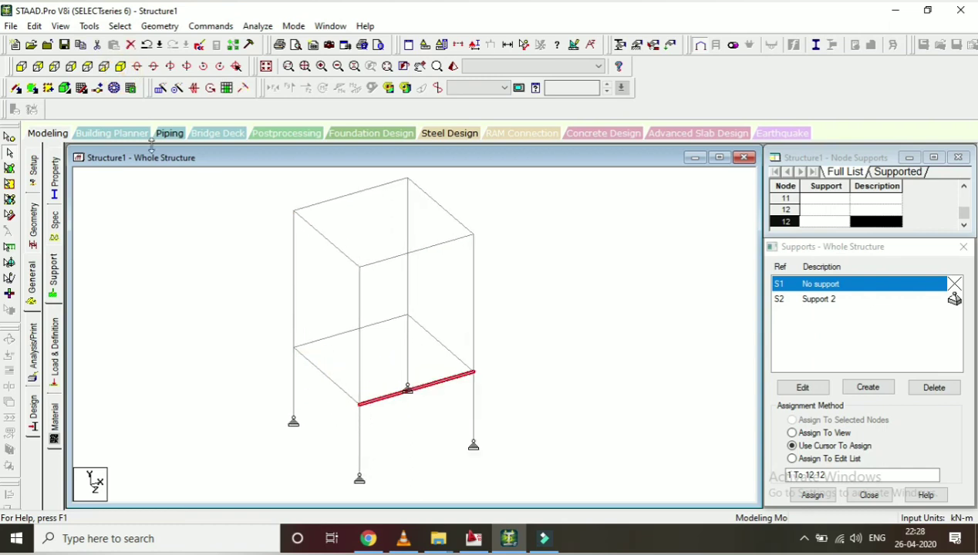
pyautogui.click(21, 67)
pyautogui.click(301, 395)
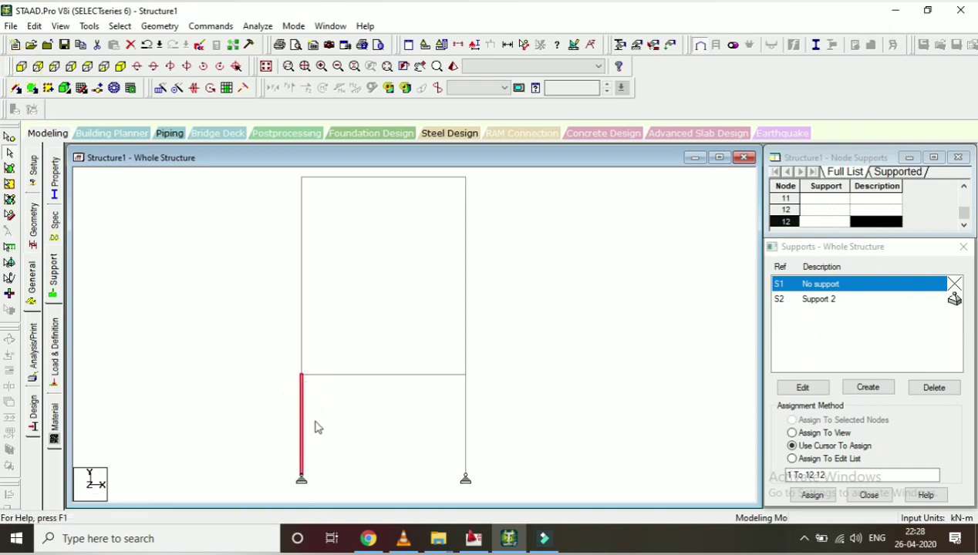
pyautogui.click(302, 306)
pyautogui.scroll(-1, 363, 306)
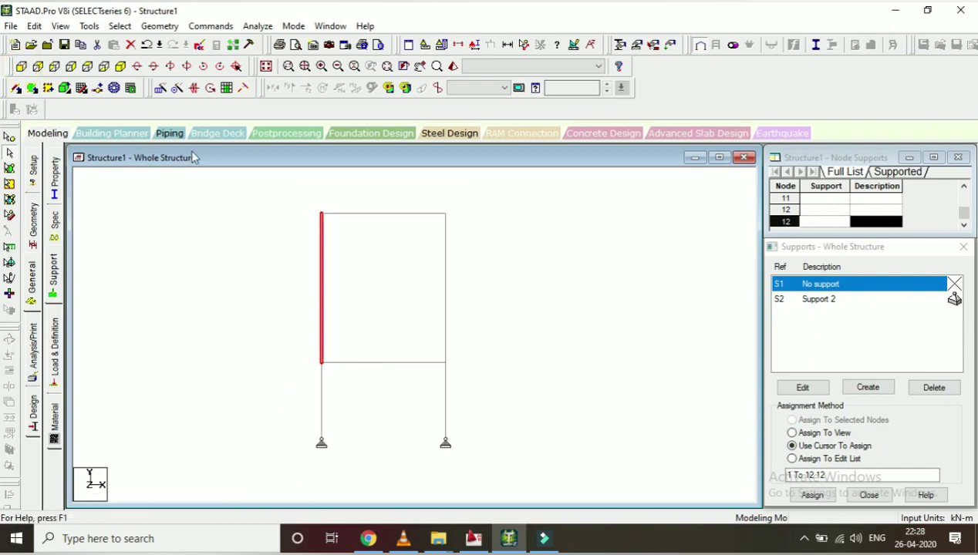
pyautogui.click(122, 67)
pyautogui.click(584, 247)
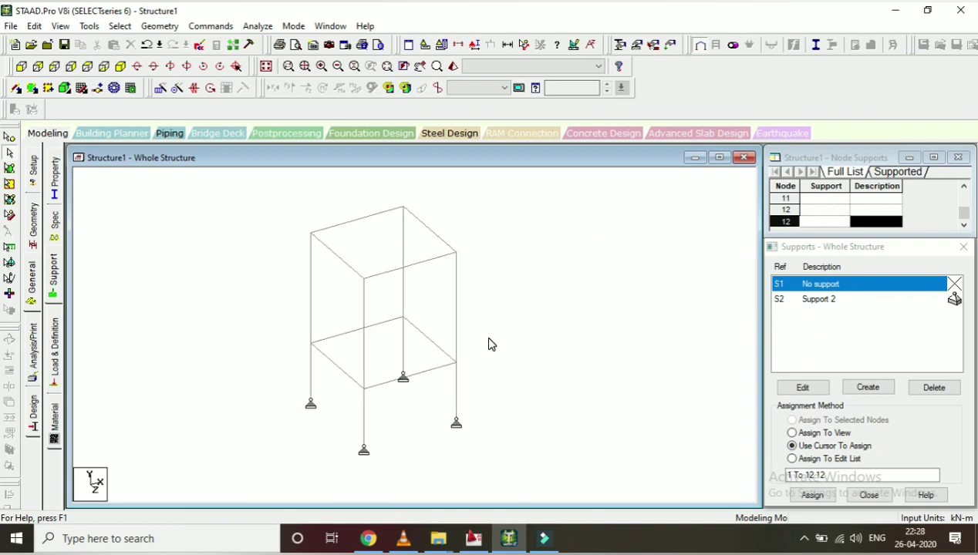
pyautogui.moveTo(504, 295); pyautogui.dragTo(473, 321, button='middle')
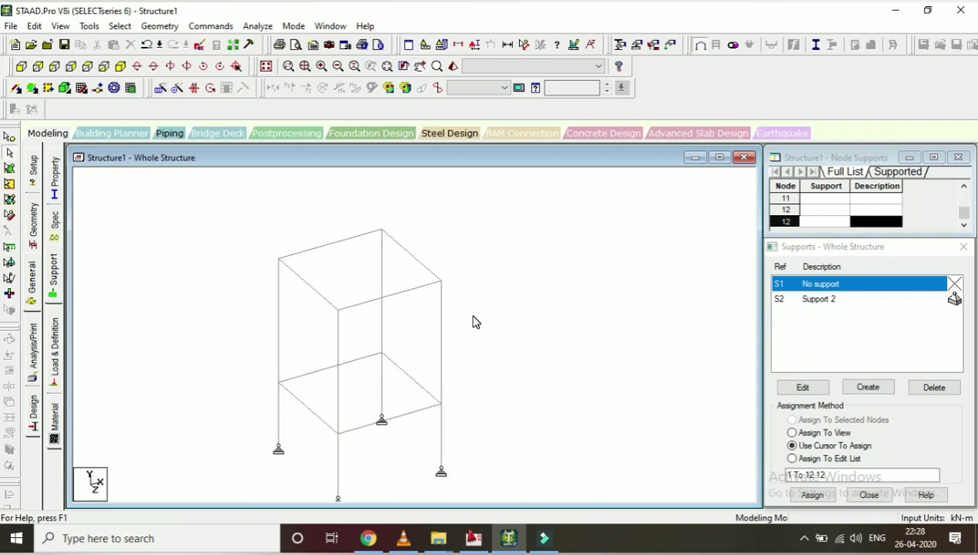
pyautogui.scroll(-1, 471, 321)
pyautogui.scroll(-1, 452, 370)
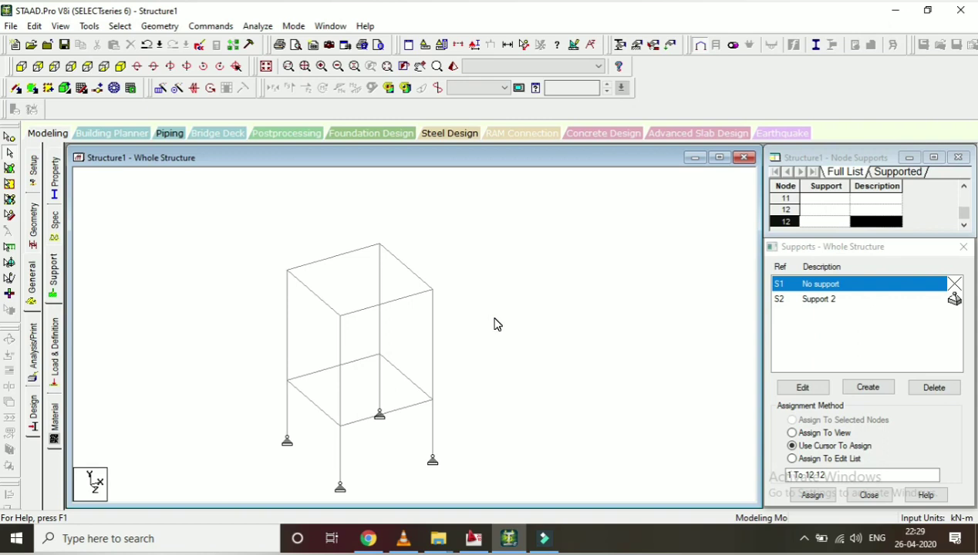
pyautogui.scroll(1, 378, 402)
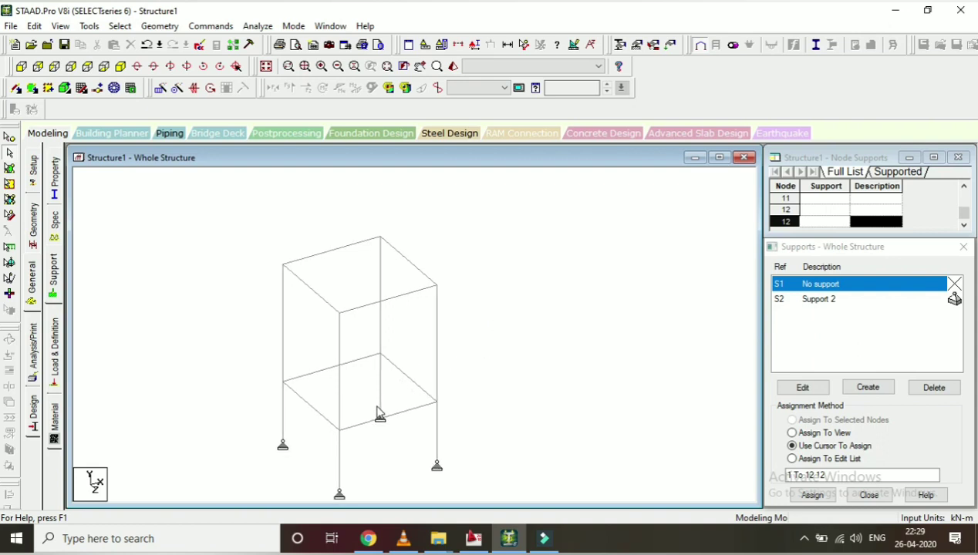
pyautogui.scroll(-1, 424, 405)
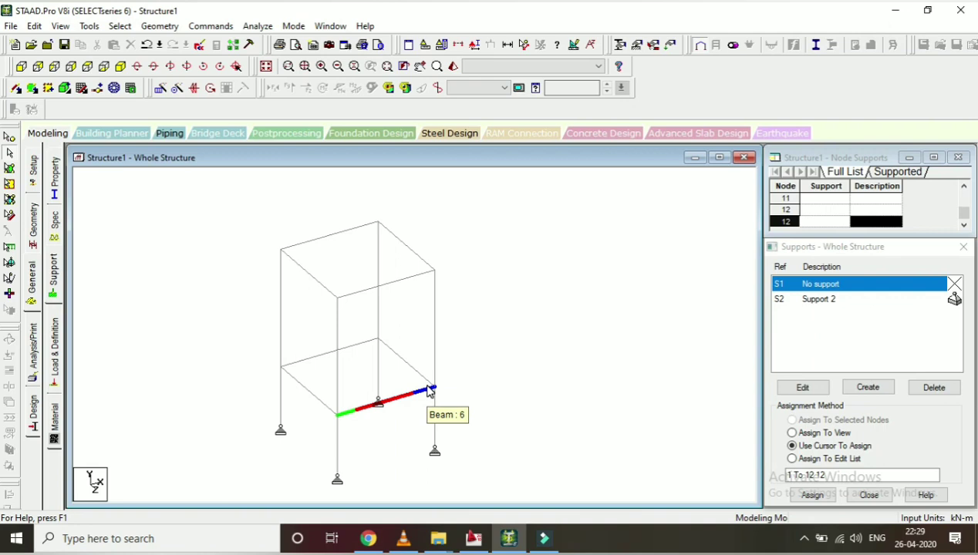
pyautogui.scroll(-1, 422, 393)
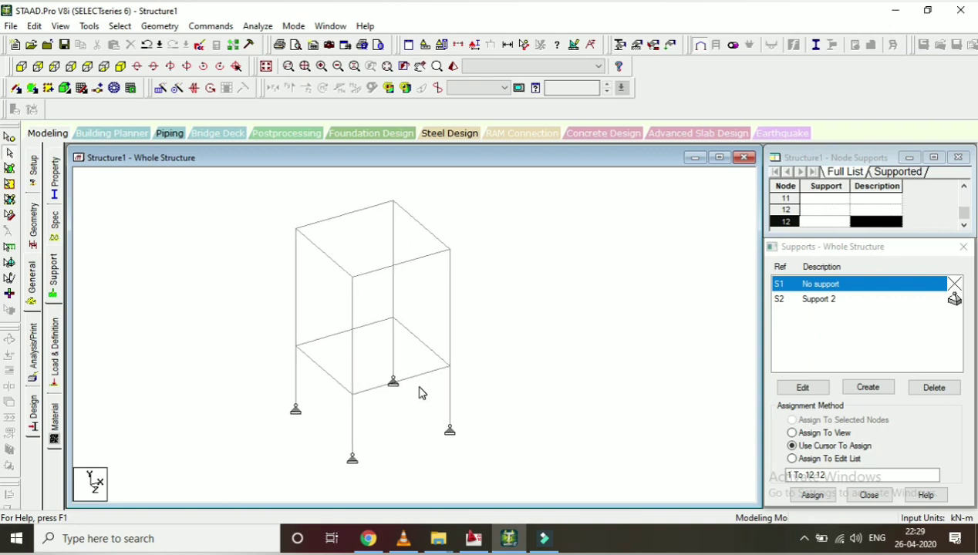
pyautogui.scroll(1, 419, 394)
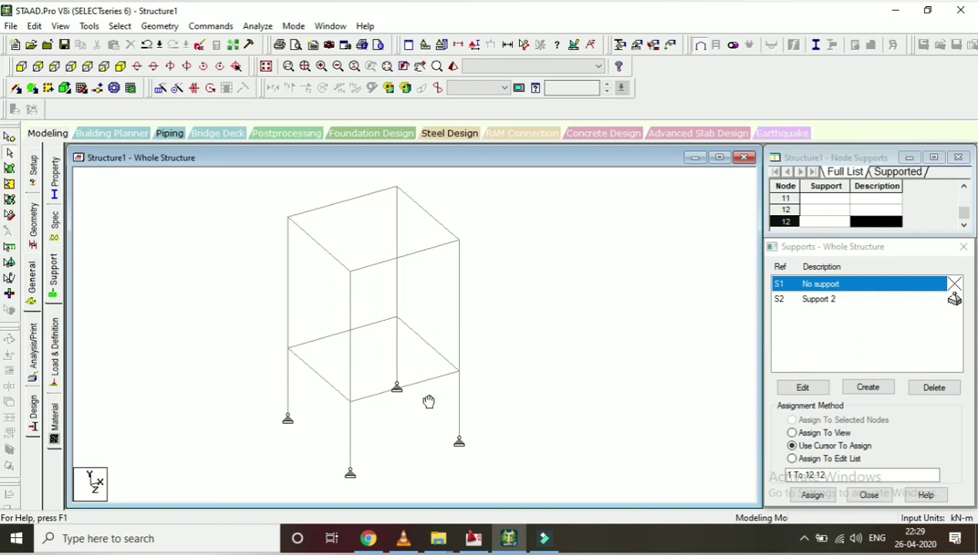
pyautogui.scroll(1, 420, 397)
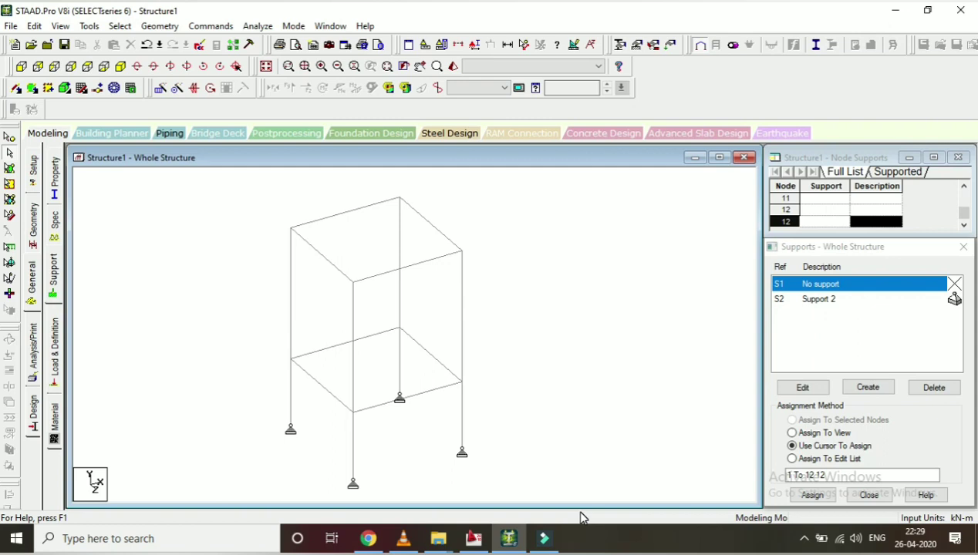
# Bring Filmora9 to the front and open its screen recorder from the system tray.
pyautogui.click(547, 538)
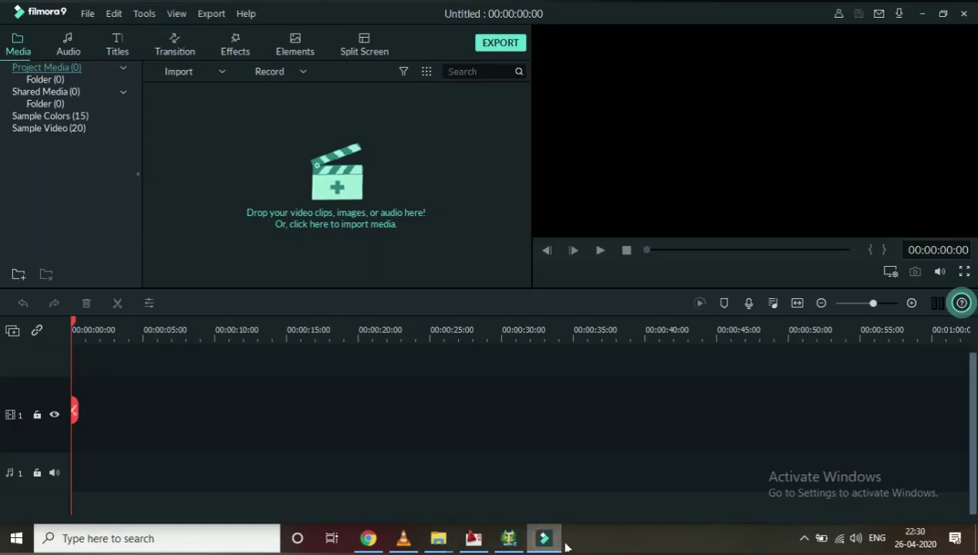
pyautogui.click(804, 539)
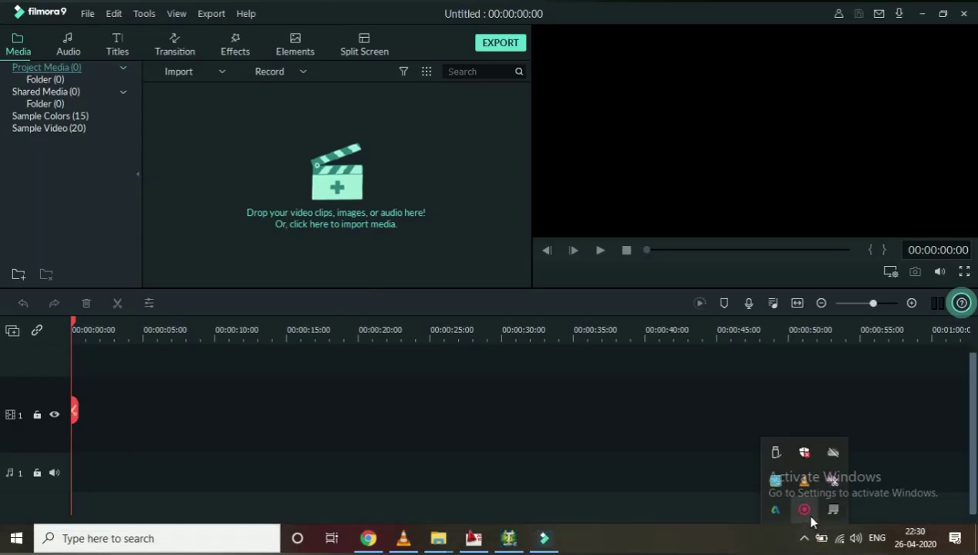
pyautogui.rightClick(805, 511)
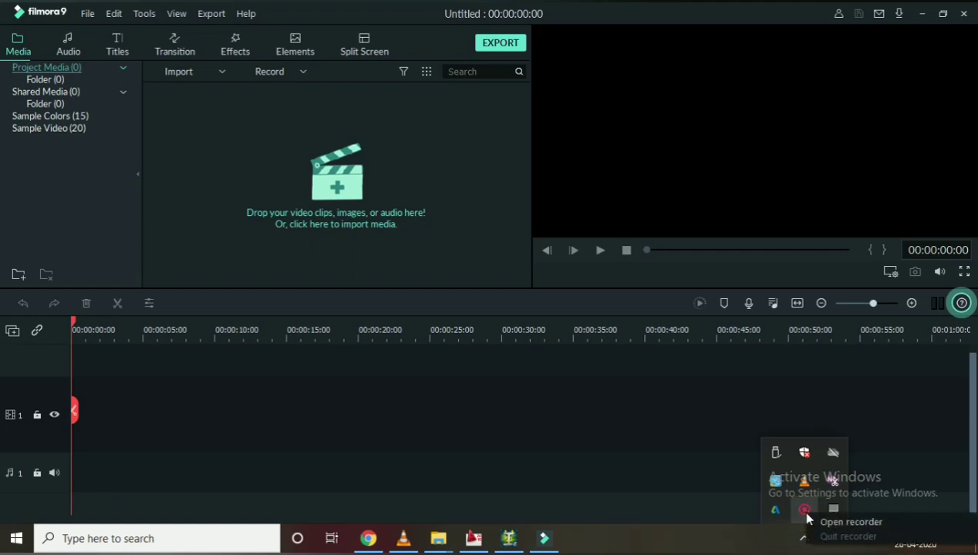
pyautogui.click(824, 522)
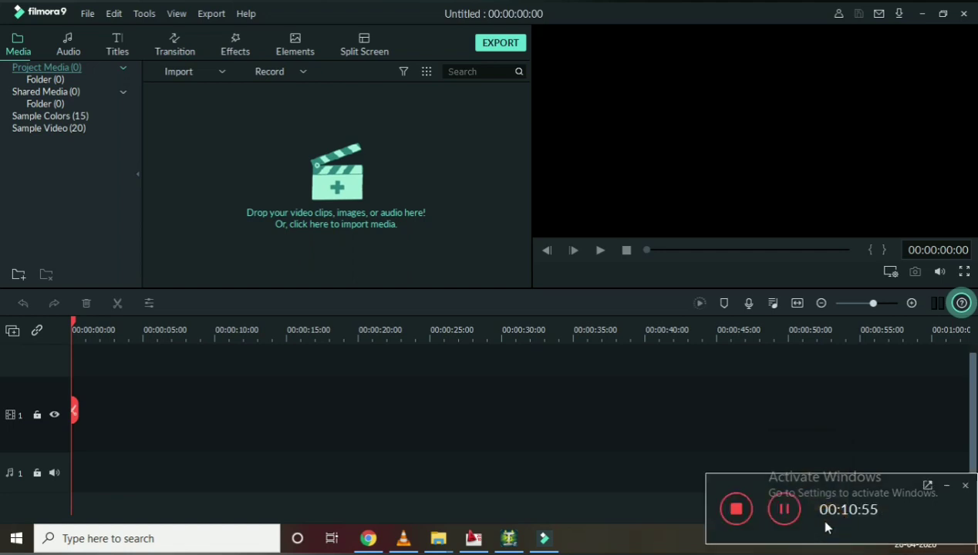